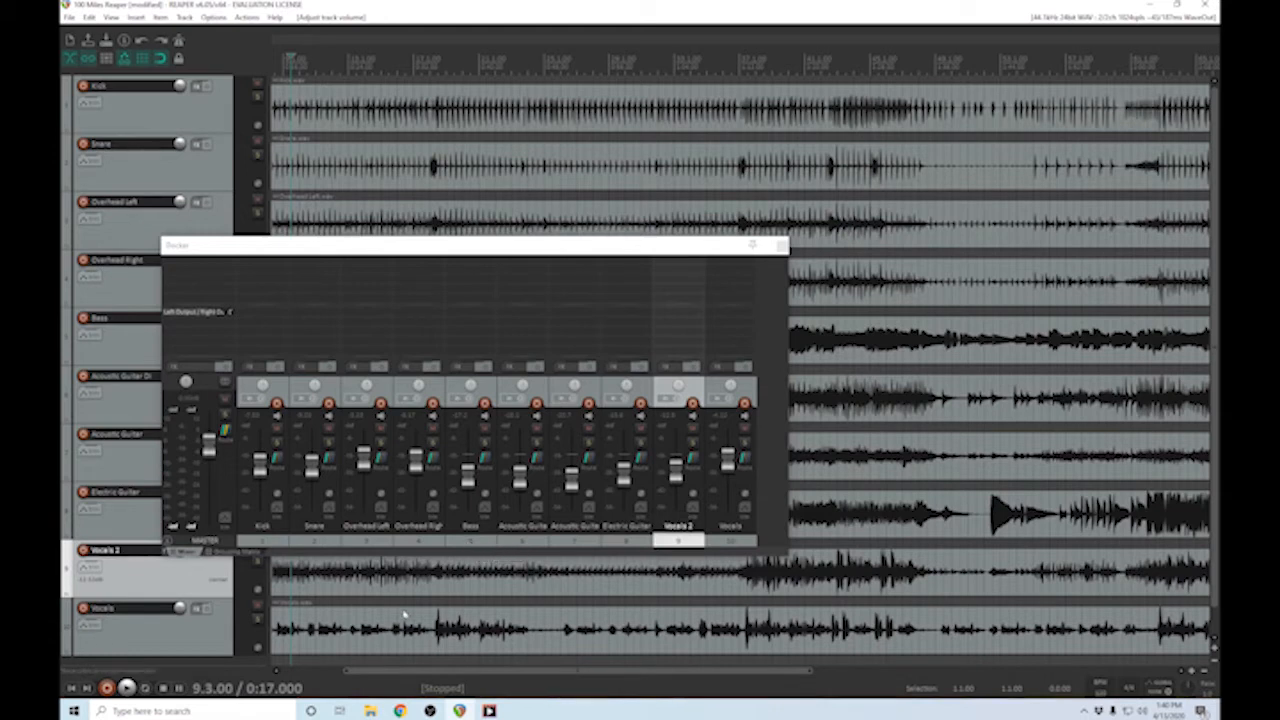
# Play the mix from 9.3.00 and move the floating mixer clear of the two vocal tracks.
pyautogui.press('space')
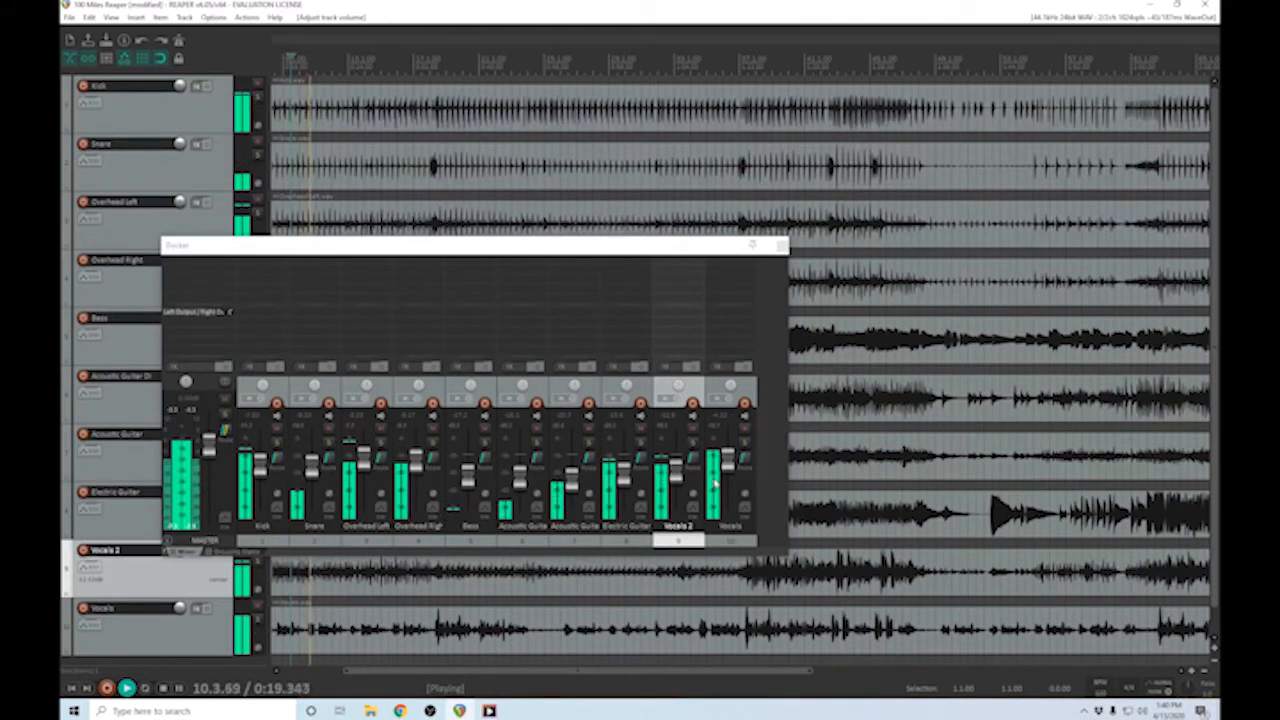
pyautogui.moveTo(675, 473)
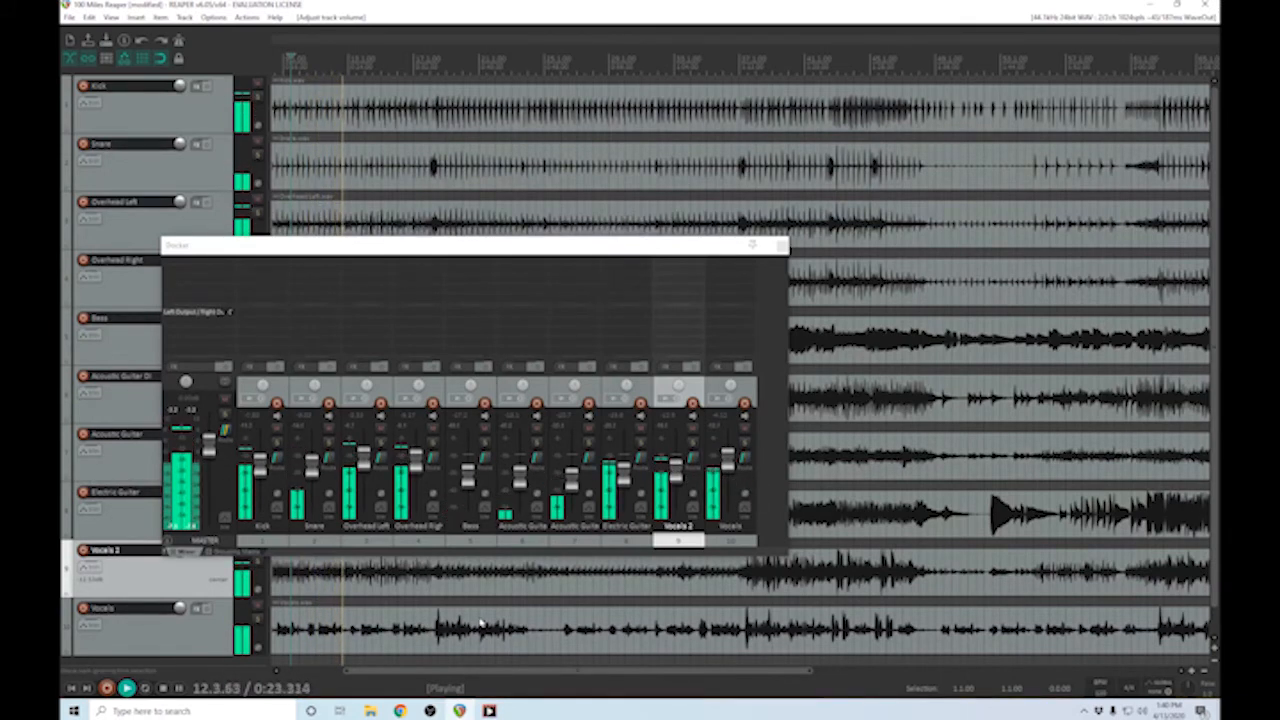
pyautogui.moveTo(444, 251); pyautogui.dragTo(553, 140)
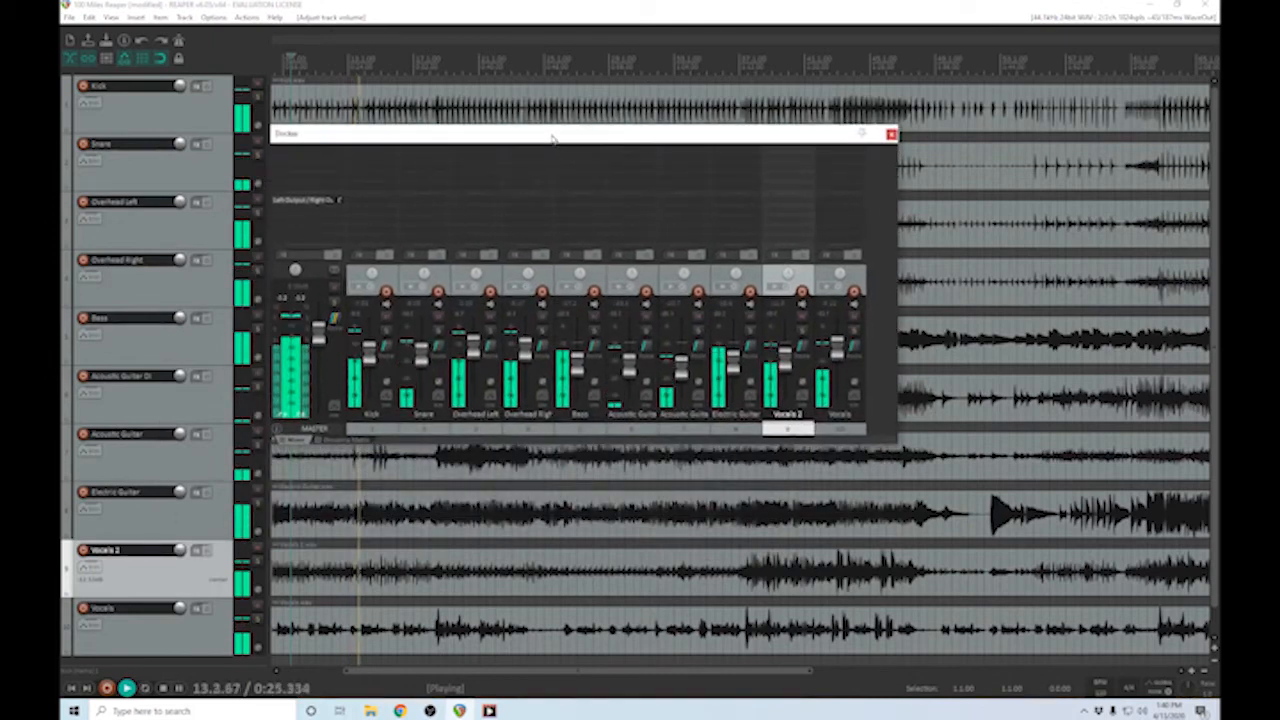
pyautogui.press('space')
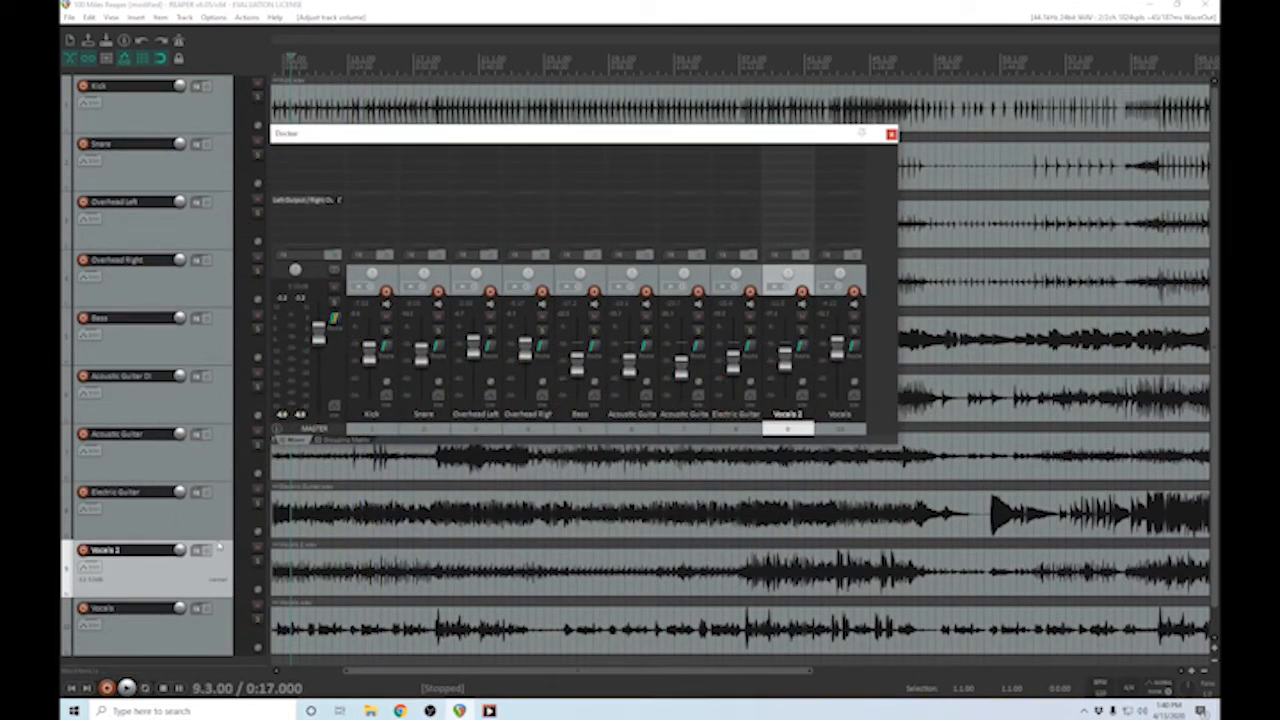
# Shrink the Kick through Electric Guitar tracks to minimal height, keeping Vocals 2 and Vocals tall.
pyautogui.moveTo(220, 541); pyautogui.dragTo(228, 93)
pyautogui.click(228, 248)
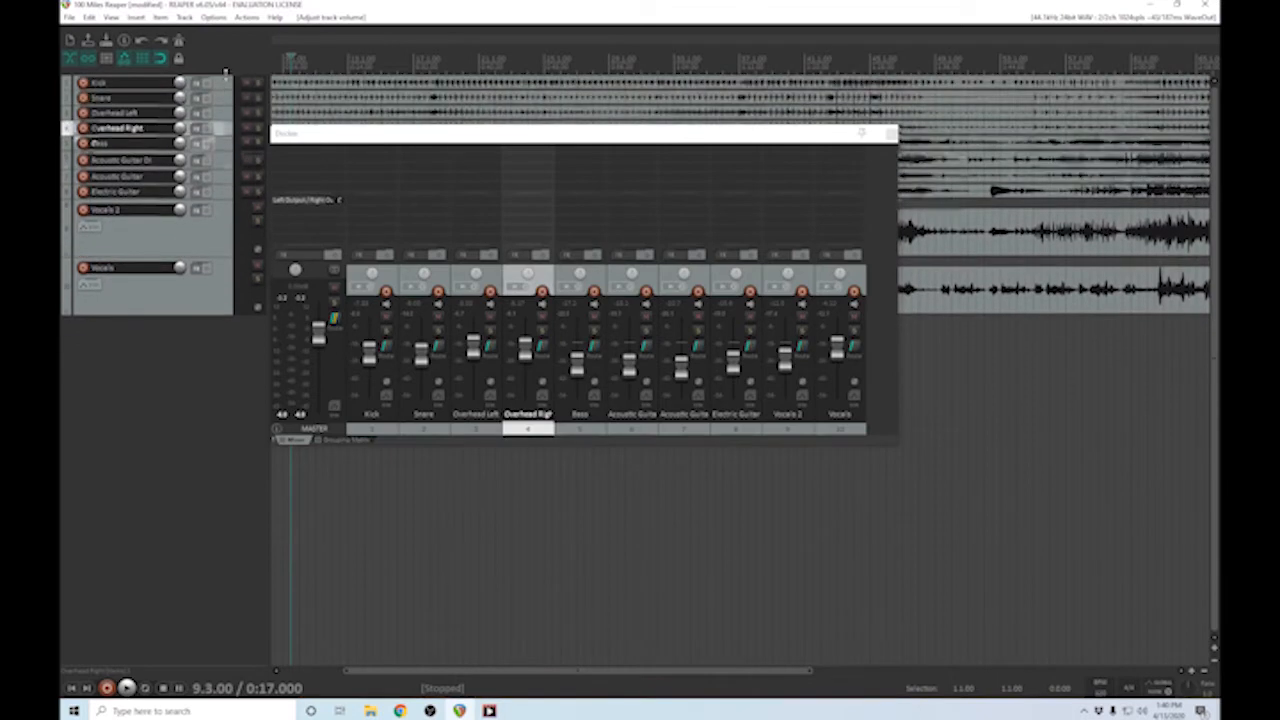
pyautogui.click(214, 257)
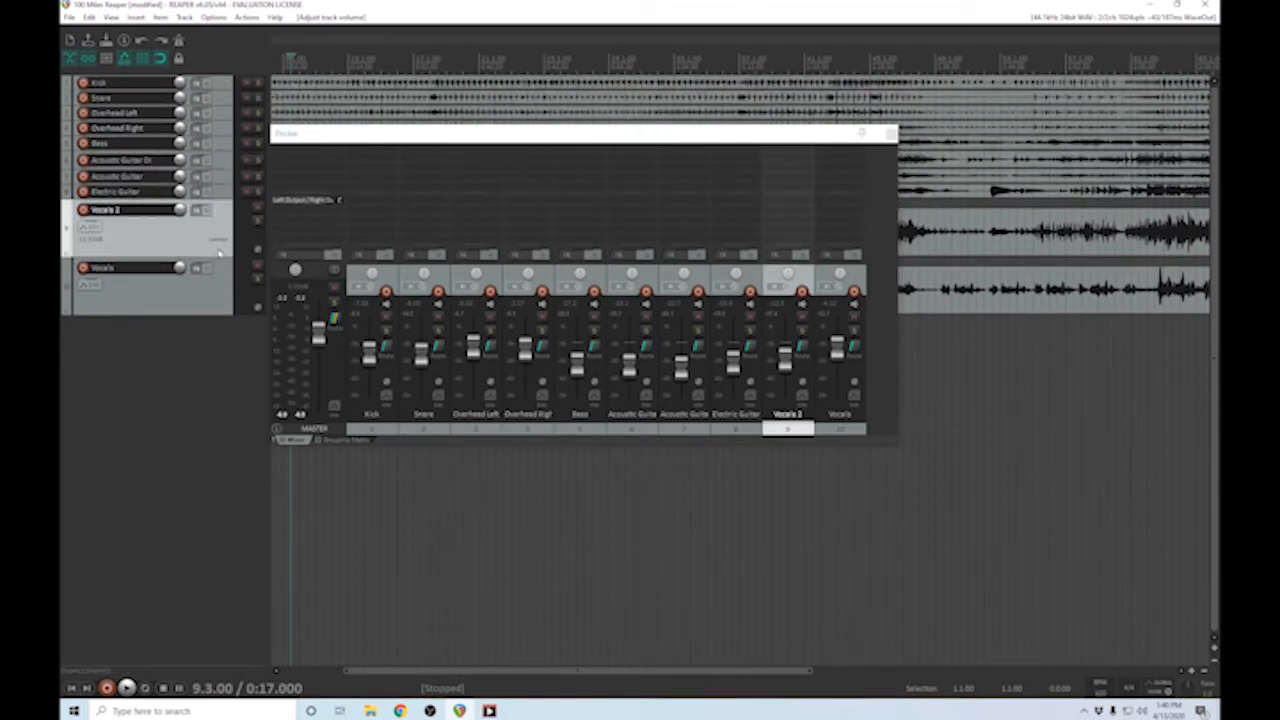
# Move the Vocals 2 track below Vocals and take it out of the folder nesting.
pyautogui.moveTo(167, 243); pyautogui.dragTo(184, 289)
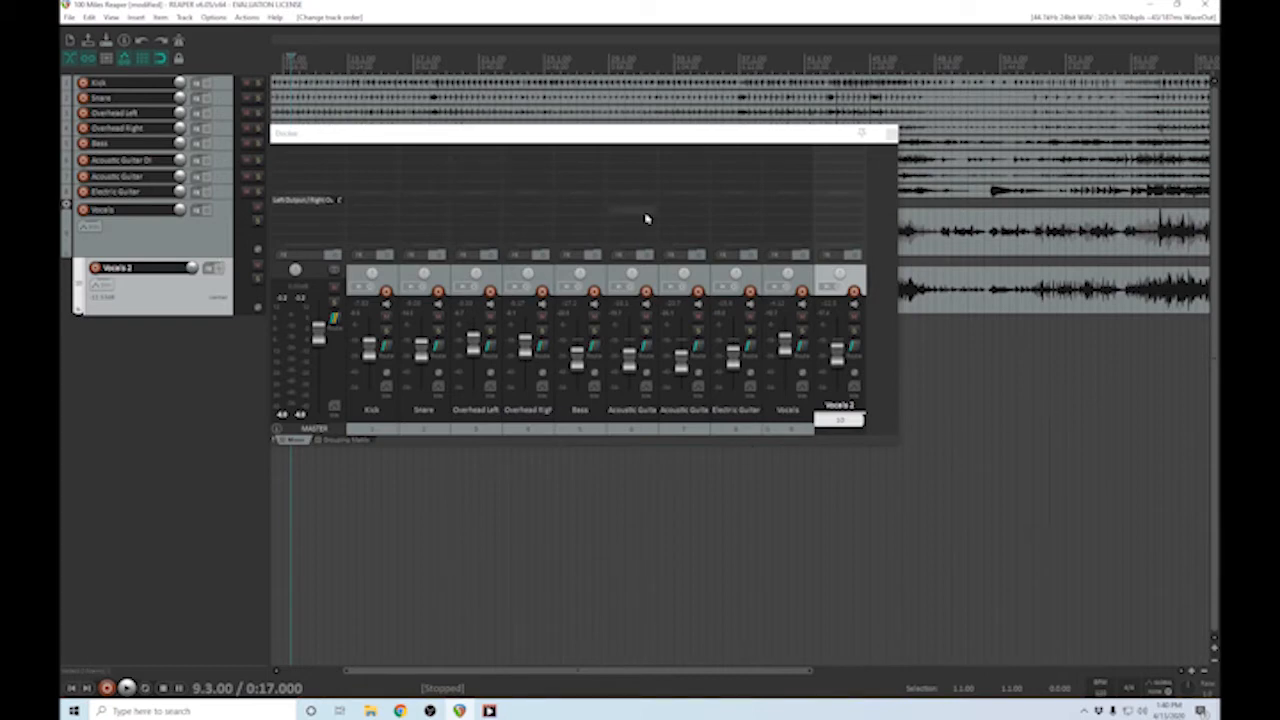
pyautogui.moveTo(763, 138); pyautogui.dragTo(751, 137)
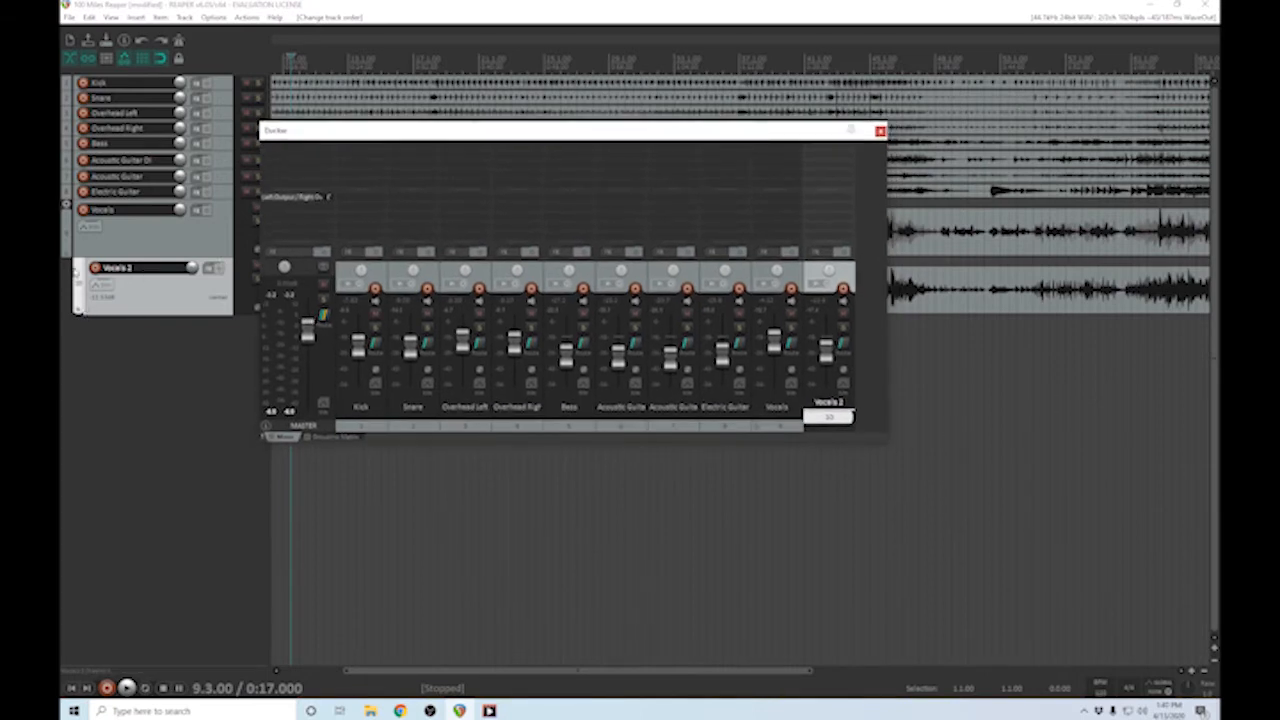
pyautogui.moveTo(82, 271); pyautogui.dragTo(66, 227)
pyautogui.moveTo(80, 274); pyautogui.dragTo(63, 259)
pyautogui.moveTo(161, 295); pyautogui.dragTo(94, 353)
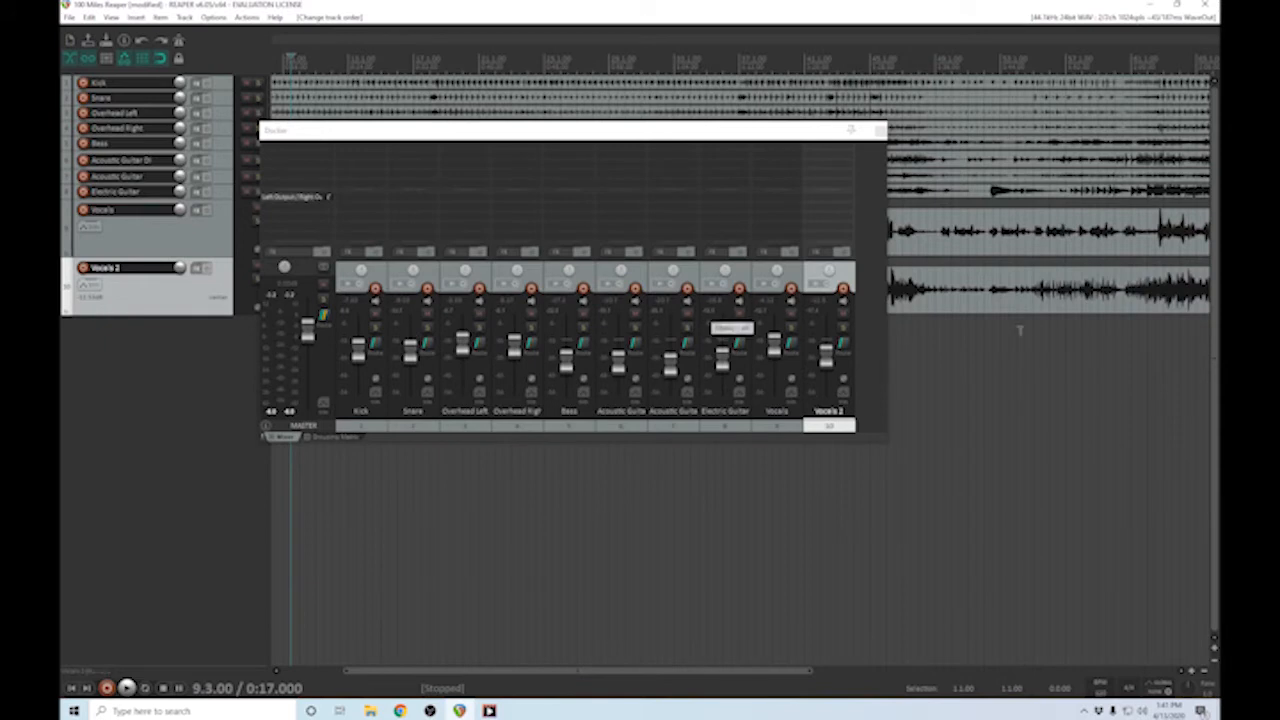
# Move the floating mixer below the tracks and start the mix playback from 37.3.00.
pyautogui.press('space')
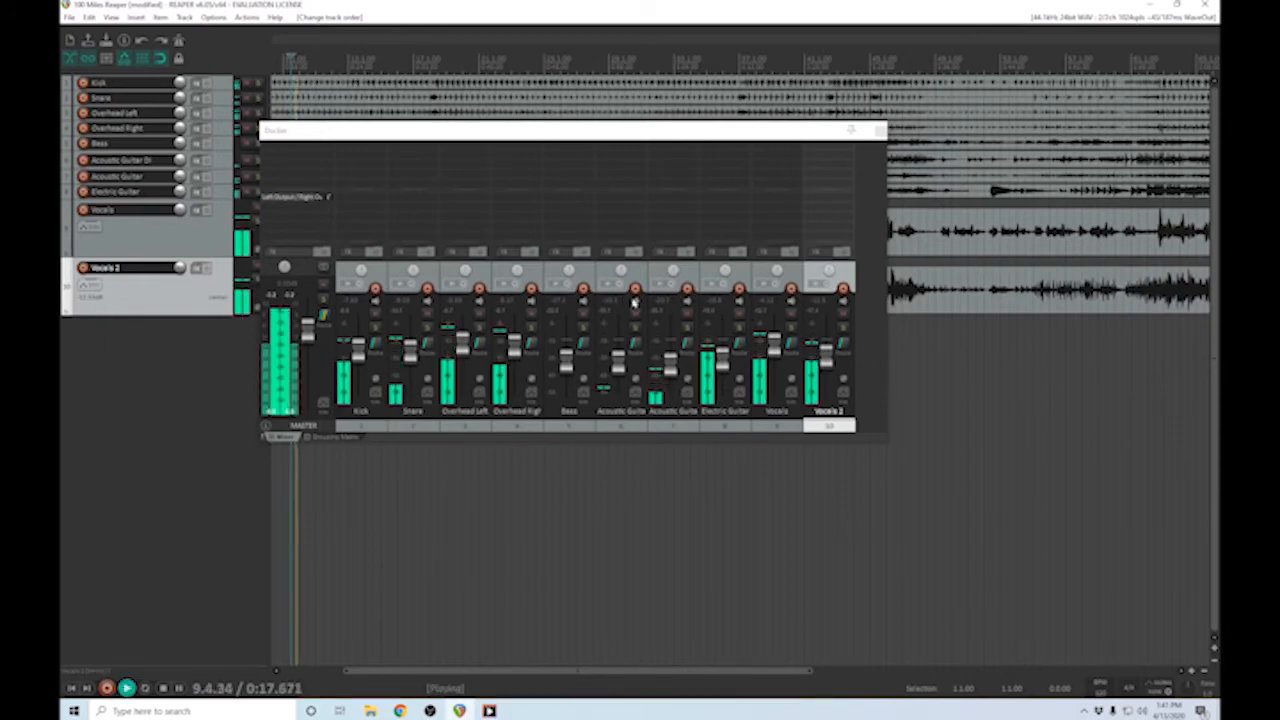
pyautogui.moveTo(766, 137); pyautogui.dragTo(766, 397)
pyautogui.click(749, 298)
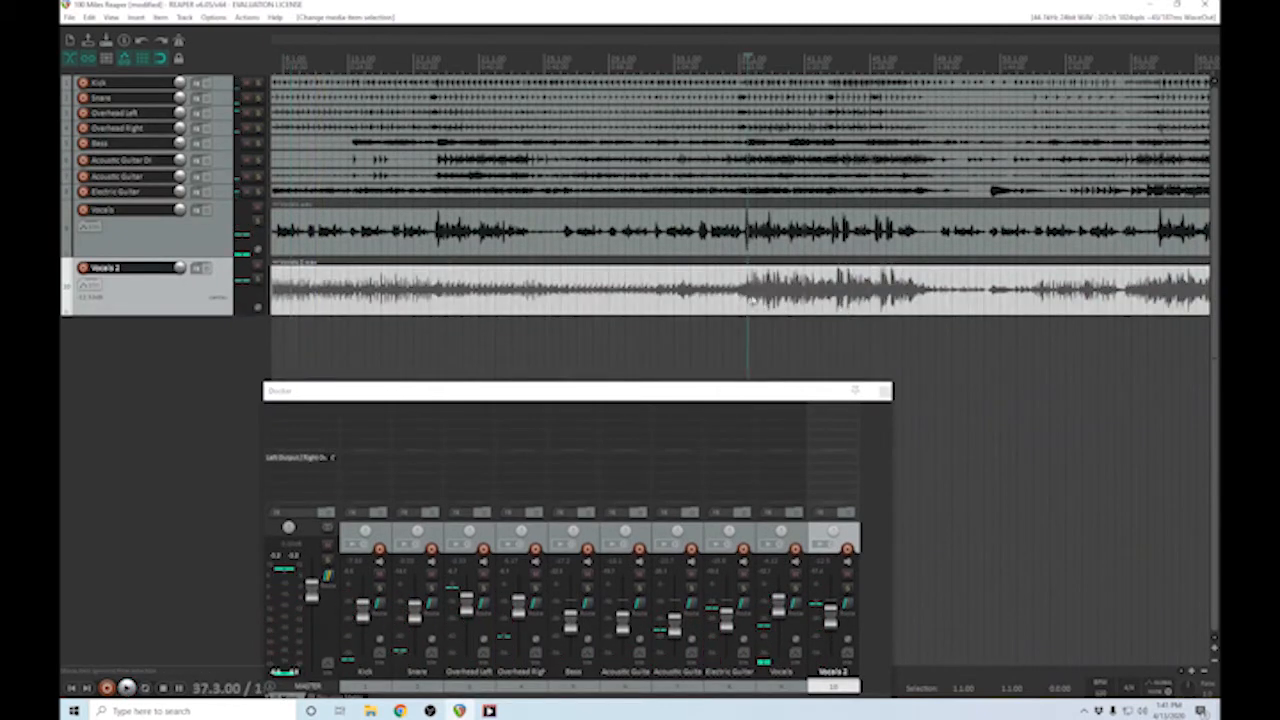
pyautogui.moveTo(766, 388); pyautogui.dragTo(755, 331)
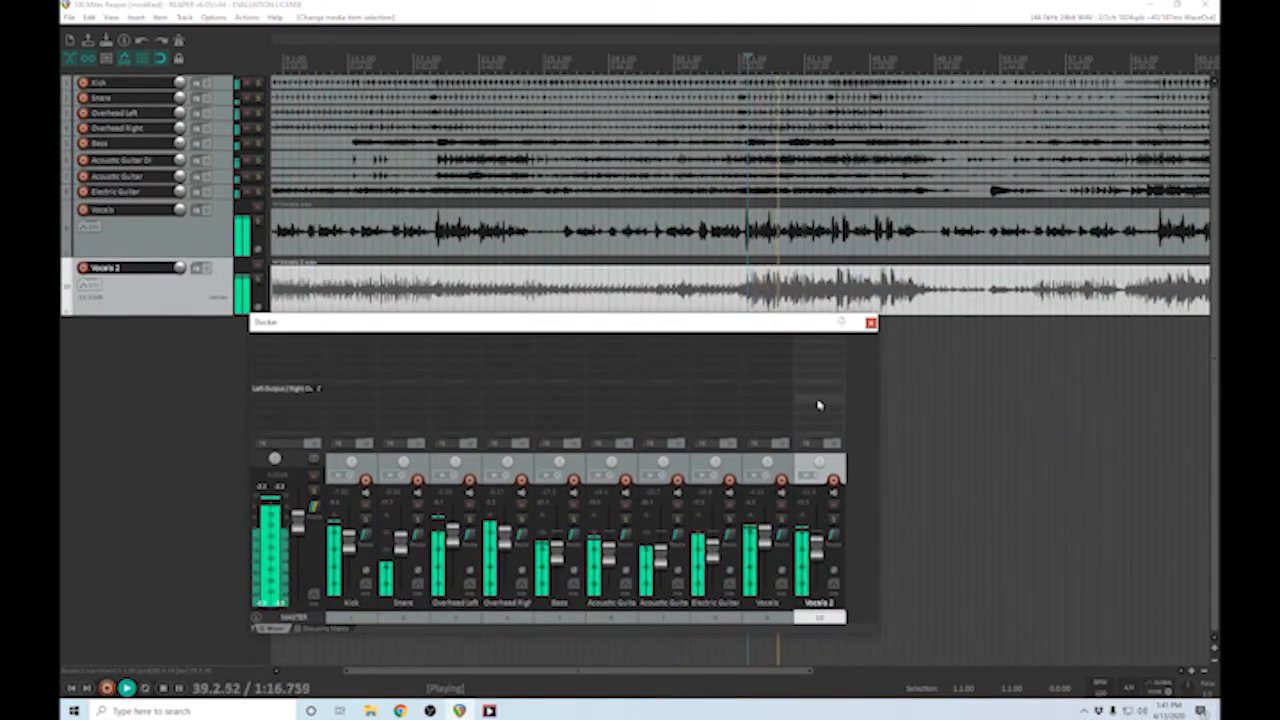
# Solo the Vocals 2 track and listen to it from 43.1.00.
pyautogui.click(833, 519)
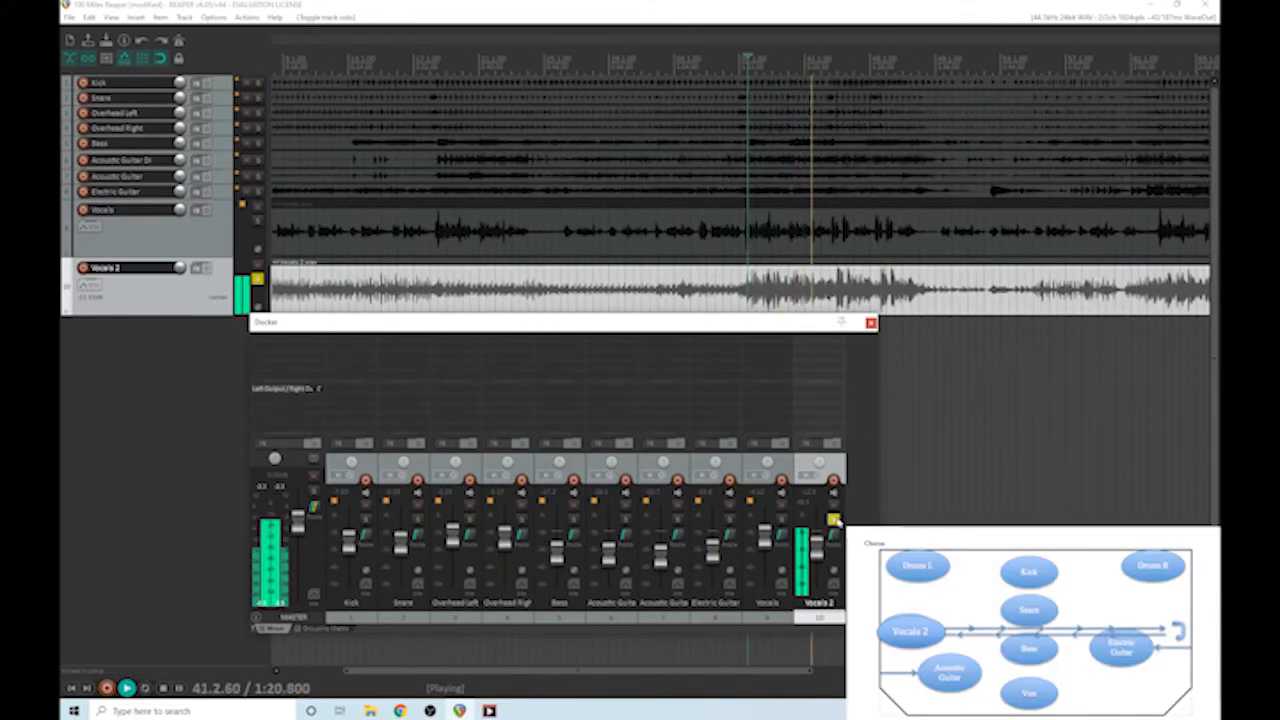
pyautogui.press('space')
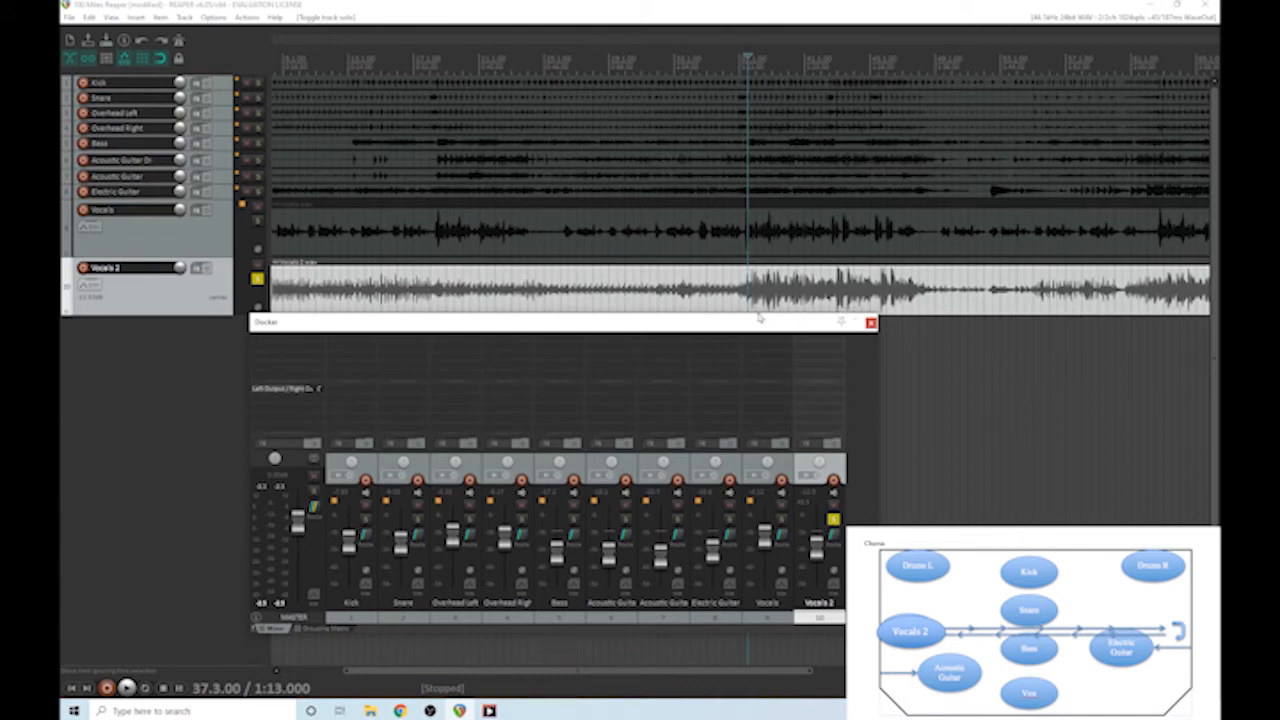
pyautogui.click(842, 300)
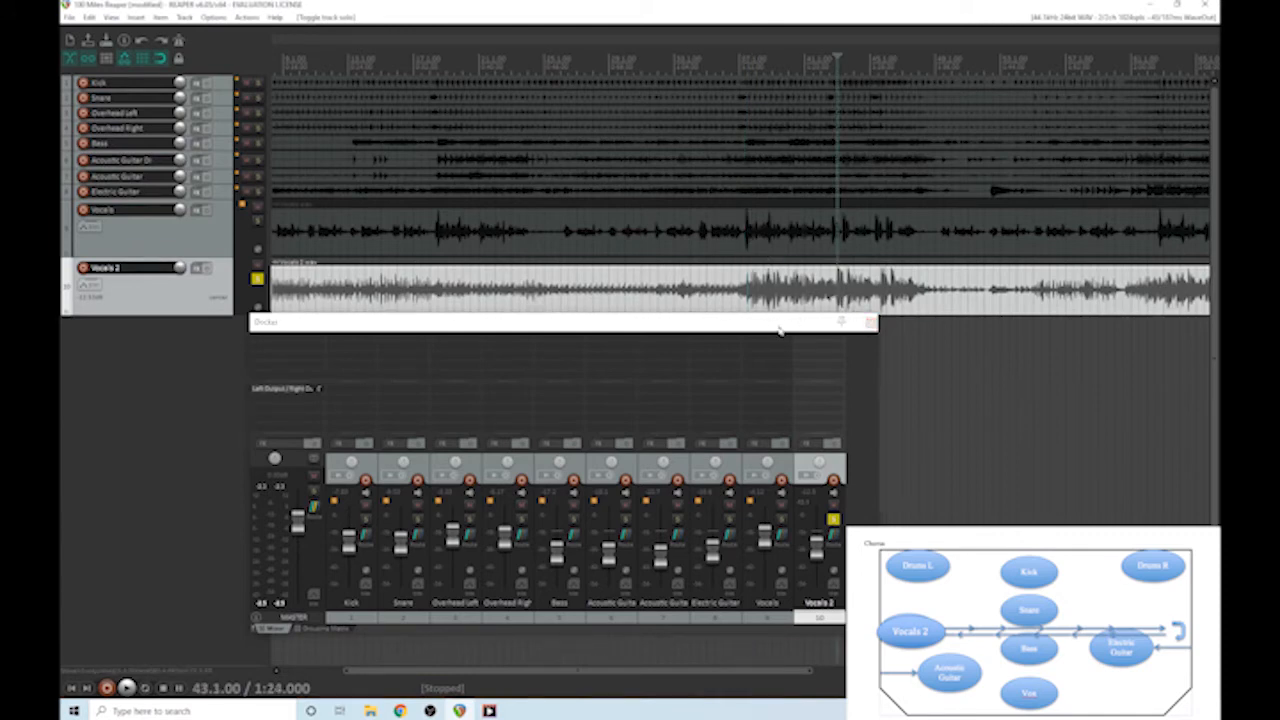
pyautogui.press('space')
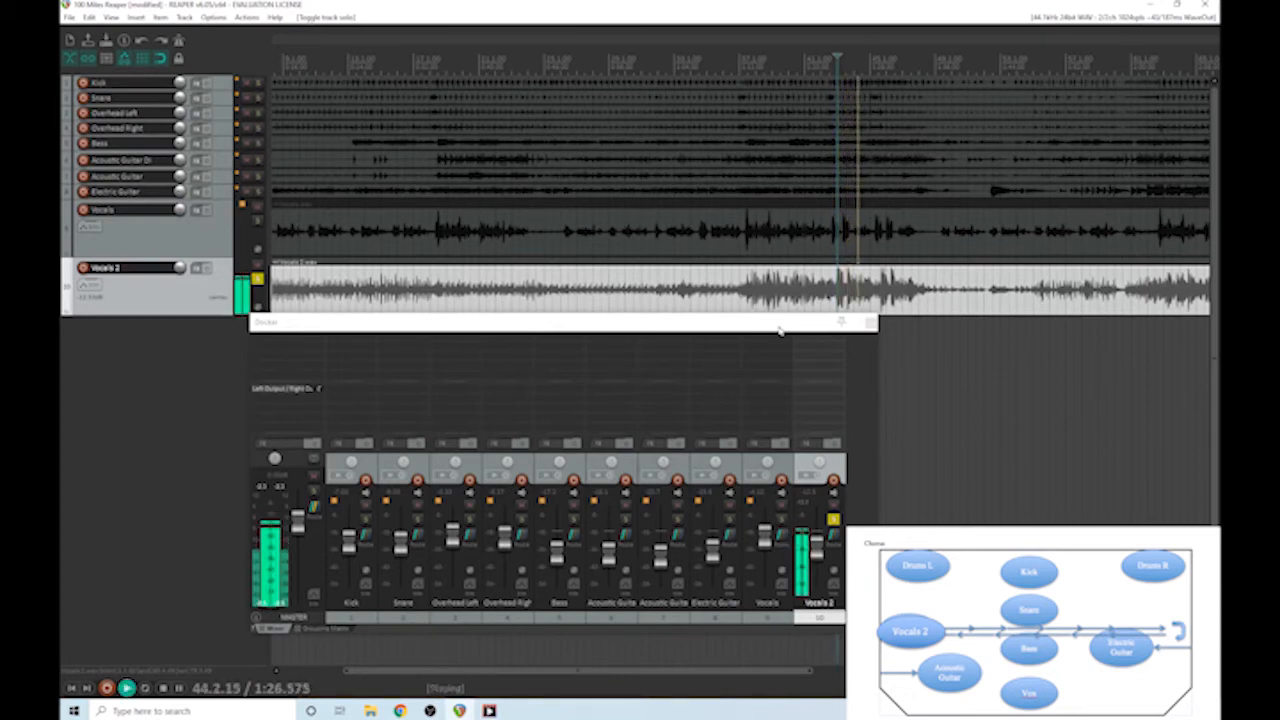
pyautogui.press('space')
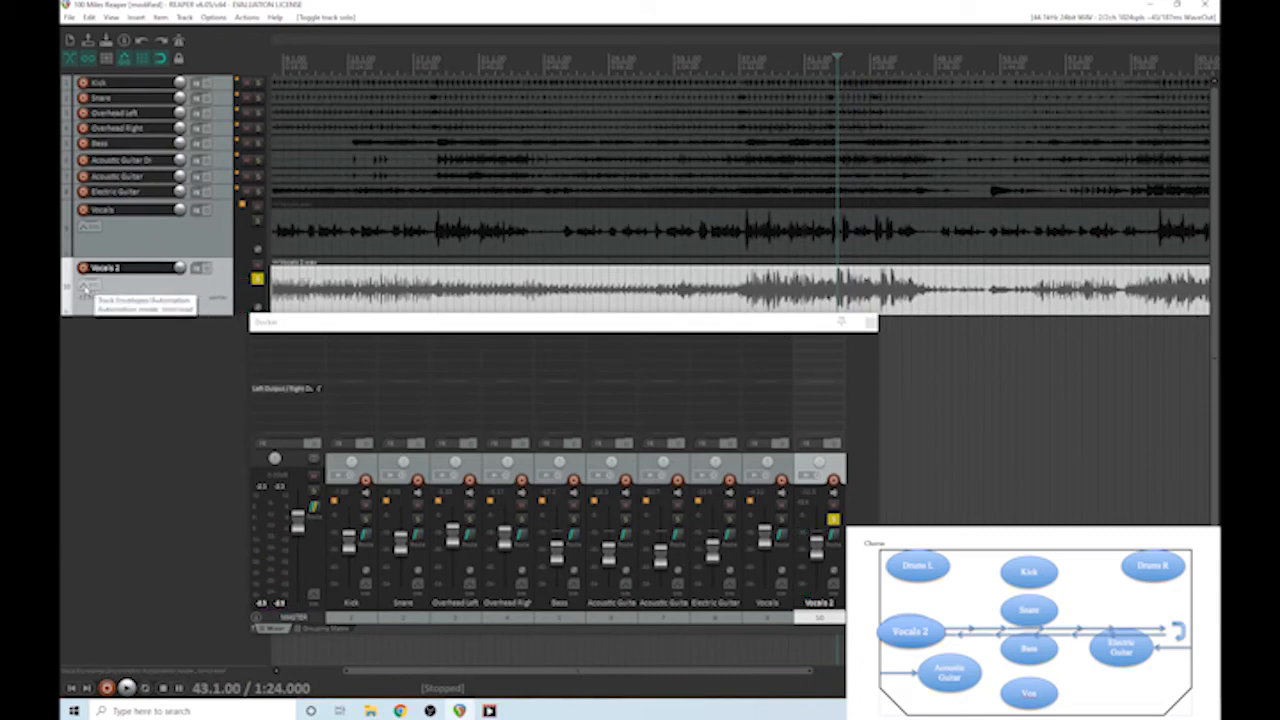
# Enable the Pan envelope for Vocals 2, close the mixer and enlarge the envelope lane.
pyautogui.click(86, 287)
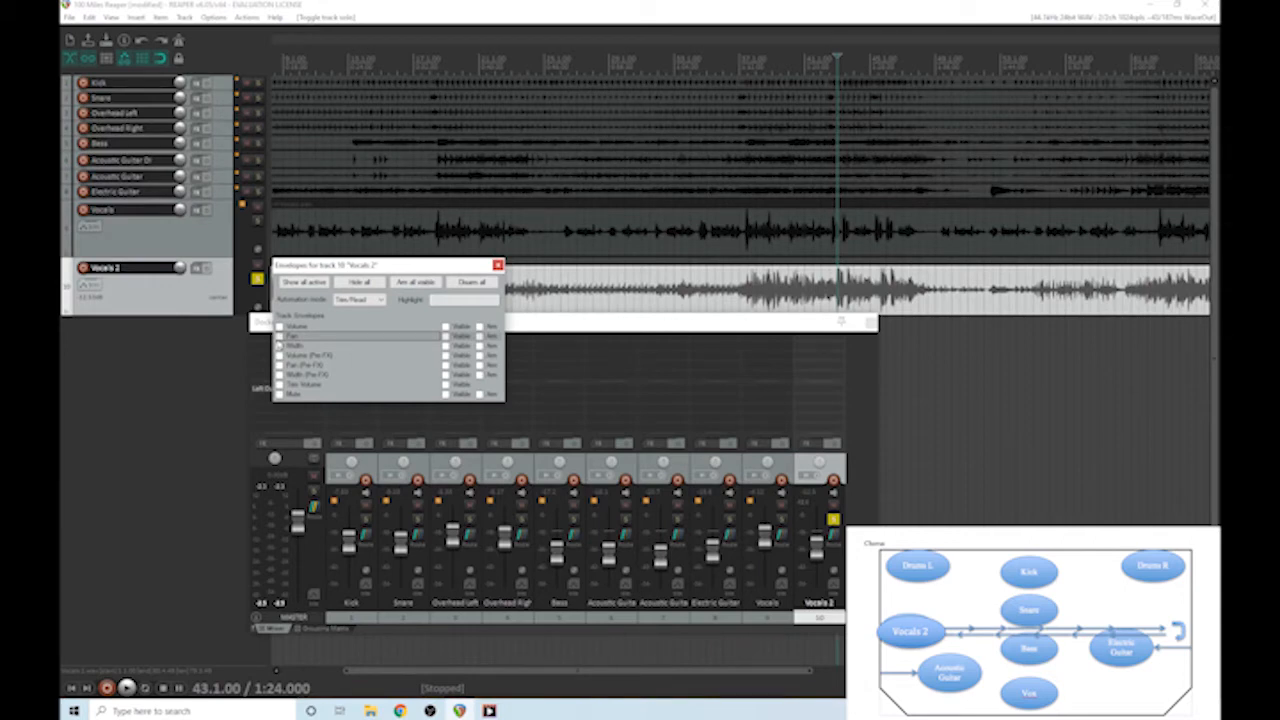
pyautogui.click(279, 337)
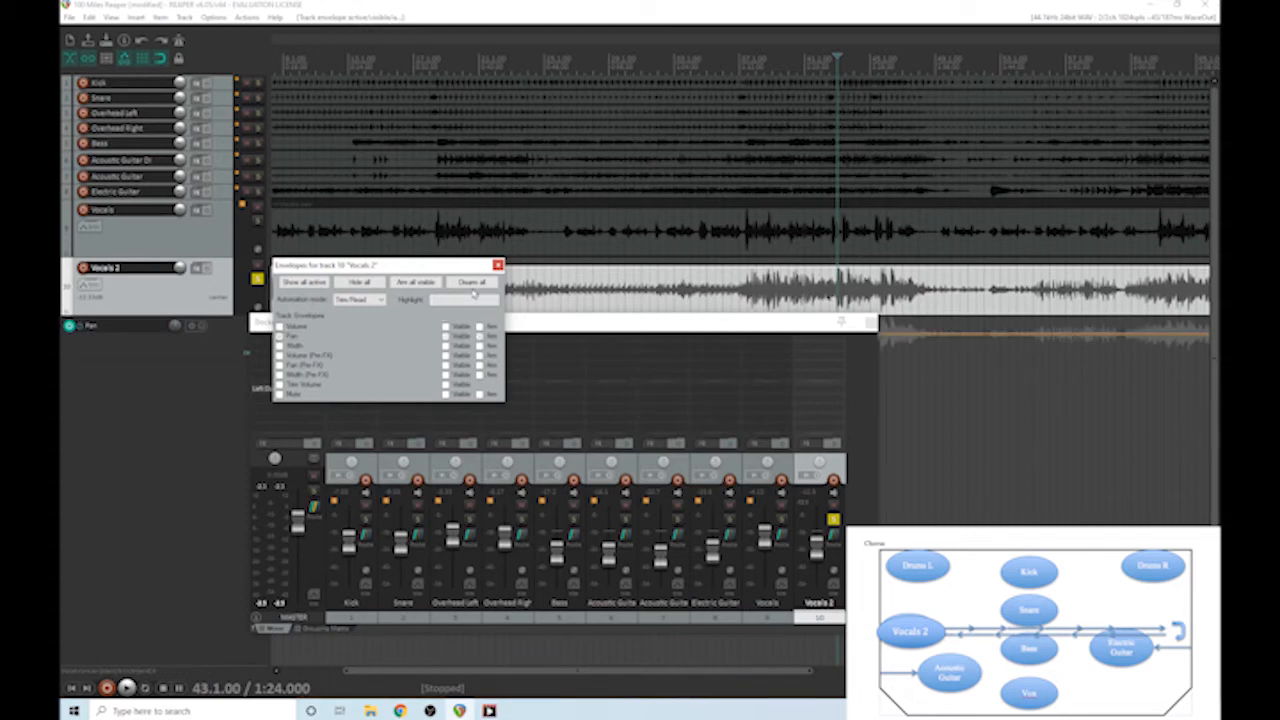
pyautogui.click(498, 265)
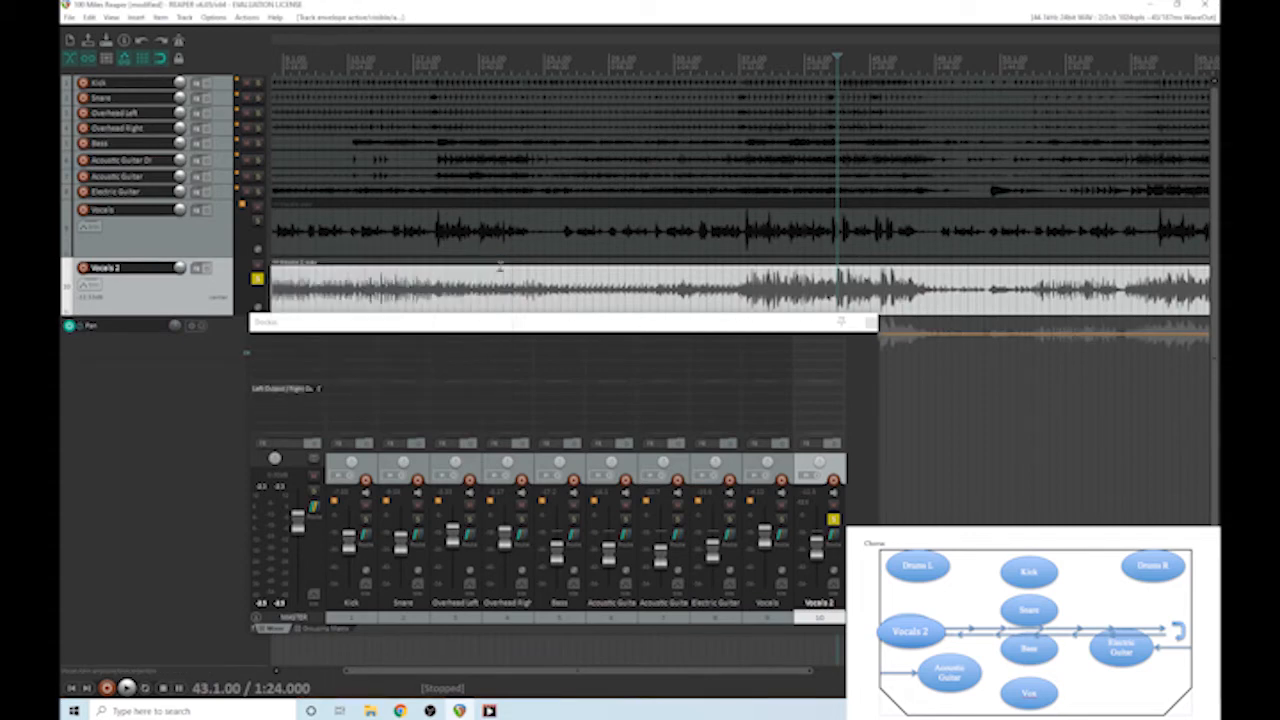
pyautogui.click(868, 324)
pyautogui.moveTo(232, 359); pyautogui.dragTo(220, 580)
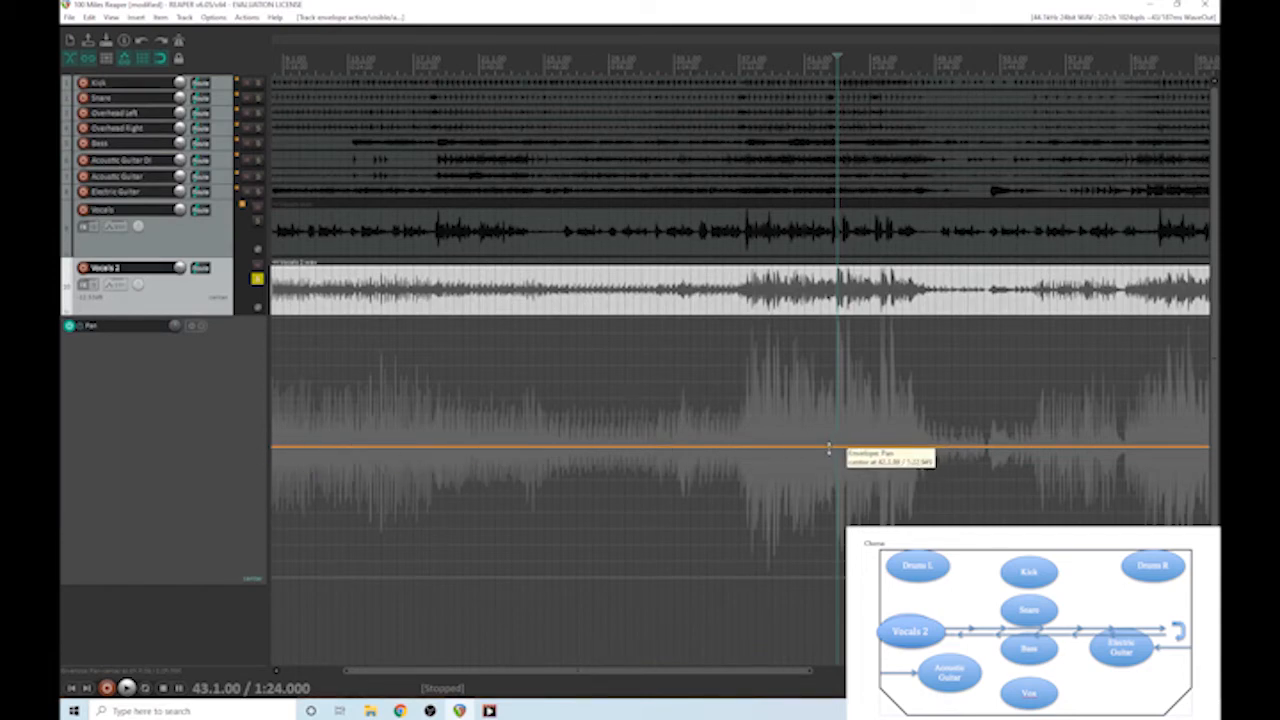
# Try the whole Vocals 2 pan envelope at 100% left and fully right during playback, and return it to center.
pyautogui.moveTo(828, 450); pyautogui.dragTo(816, 311)
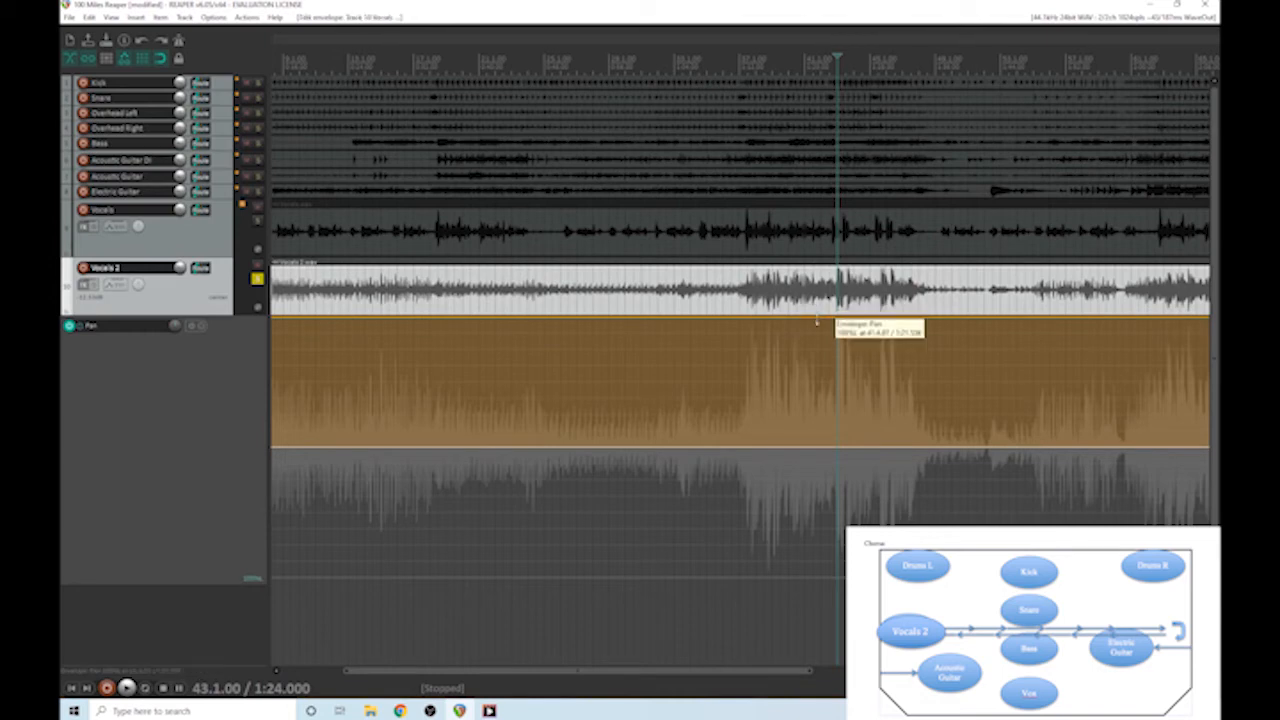
pyautogui.press('space')
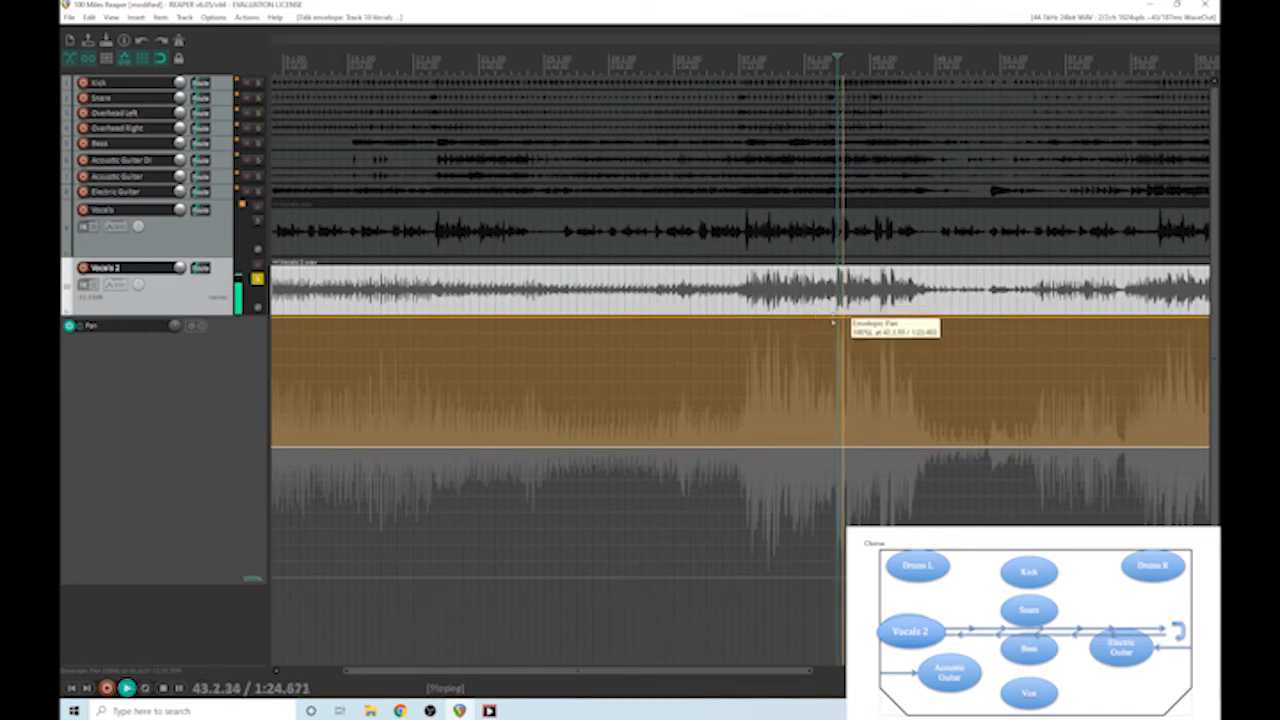
pyautogui.moveTo(833, 321); pyautogui.dragTo(820, 636)
pyautogui.press('space')
pyautogui.moveTo(823, 577); pyautogui.dragTo(820, 447)
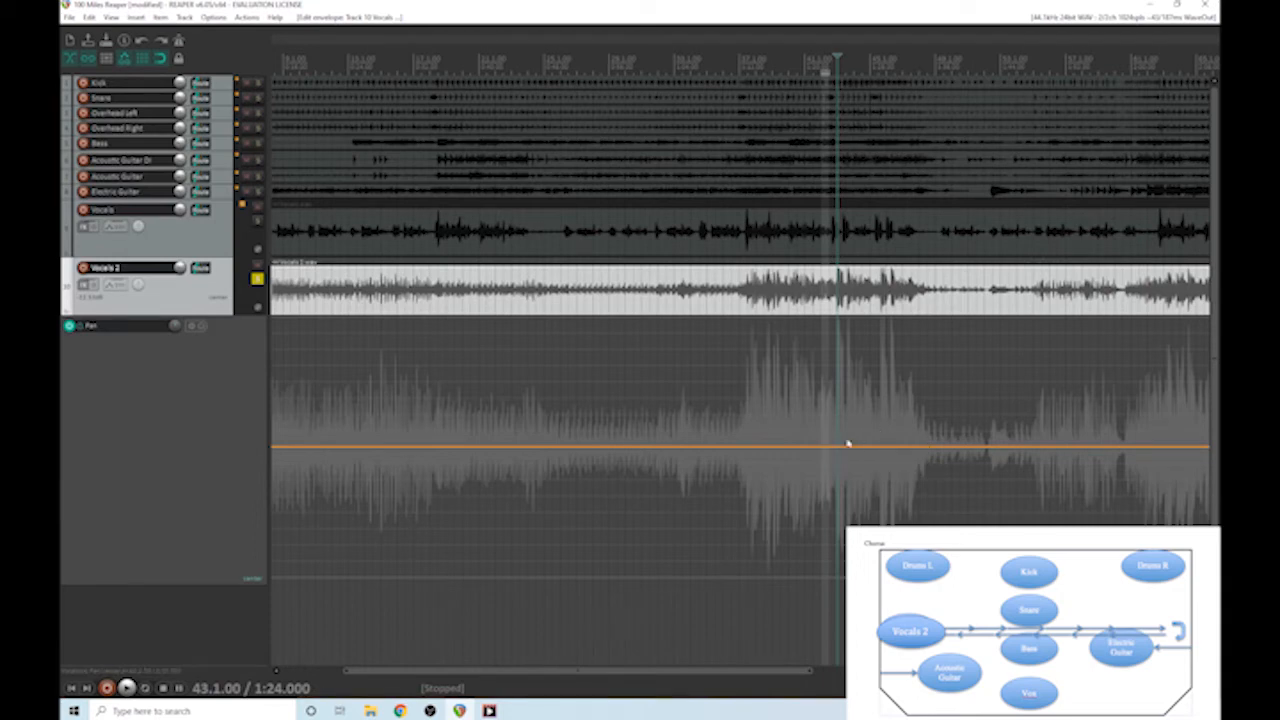
# Audition Vocals 2 around measure 43 and set the playback start to 42.3.00.
pyautogui.press('space')
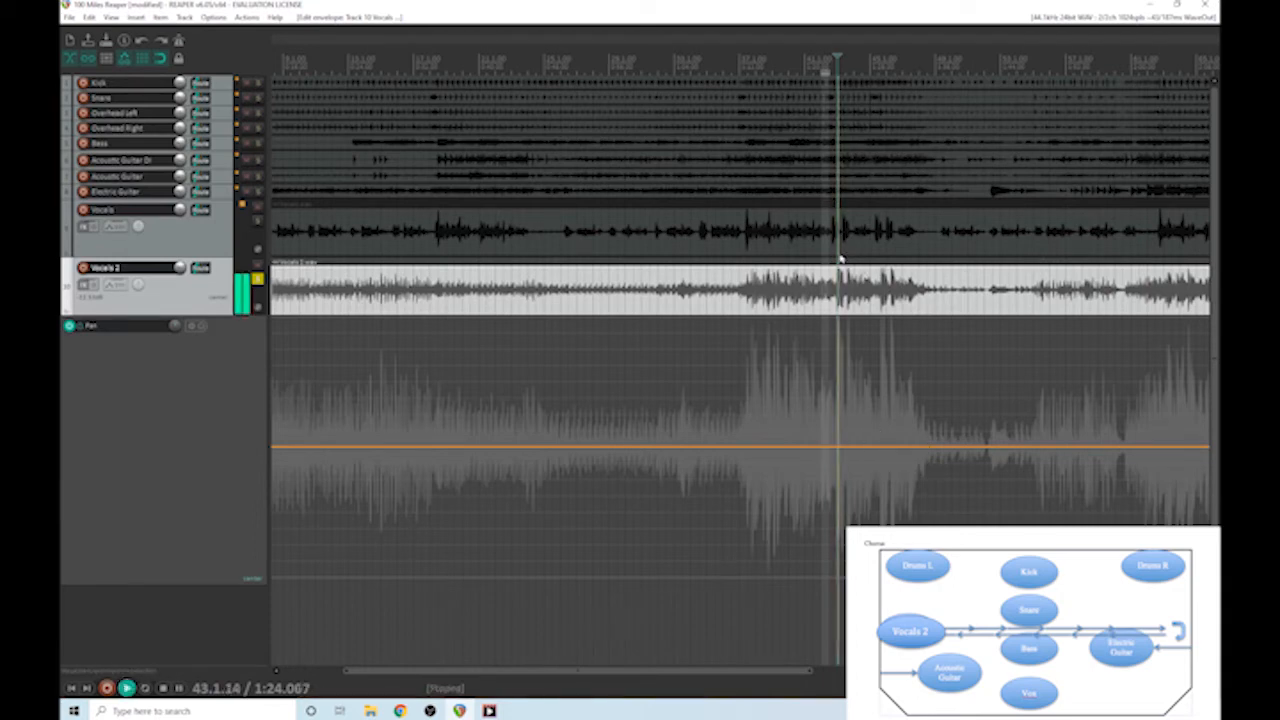
pyautogui.press('space')
pyautogui.click(846, 391)
pyautogui.moveTo(812, 670); pyautogui.dragTo(771, 675)
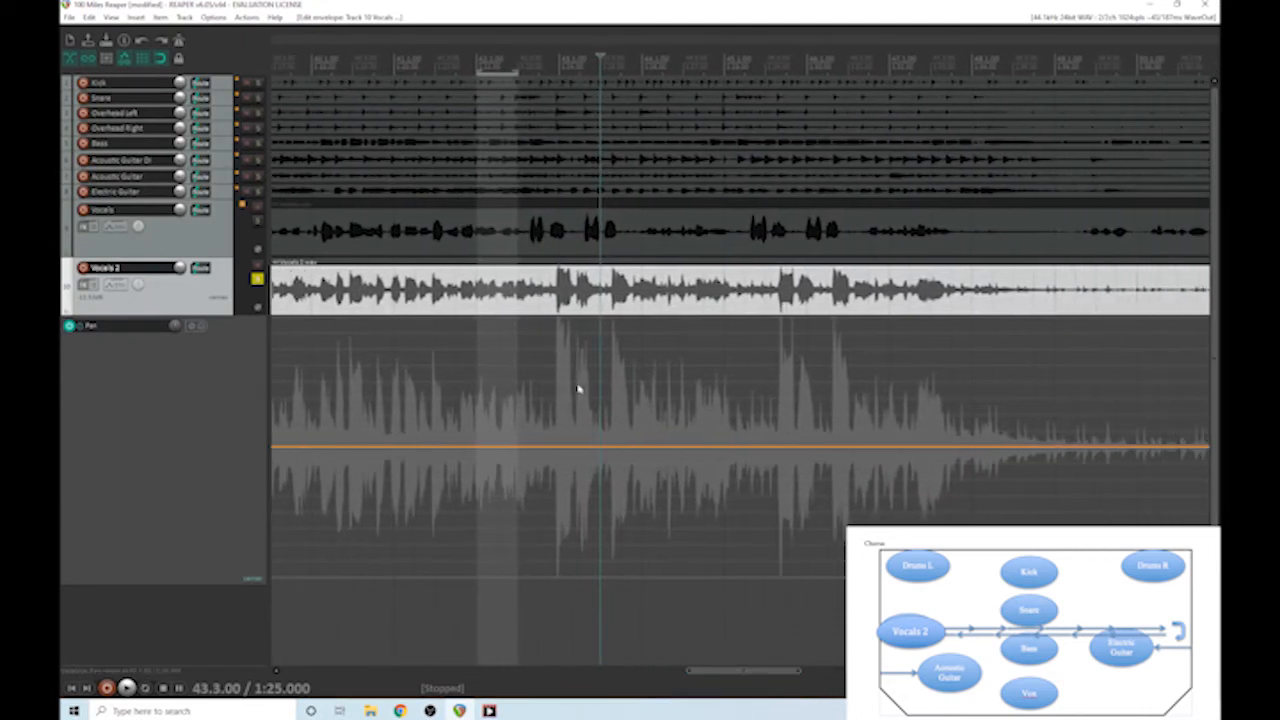
pyautogui.click(555, 360)
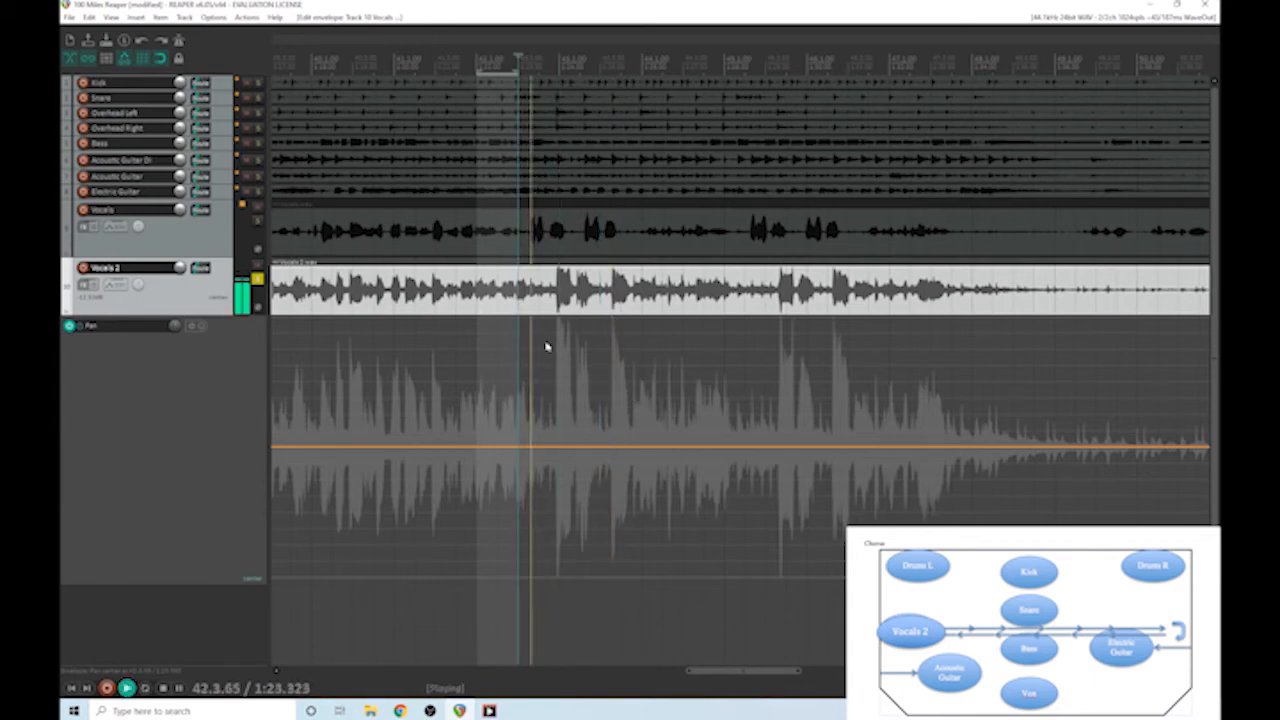
pyautogui.press('space')
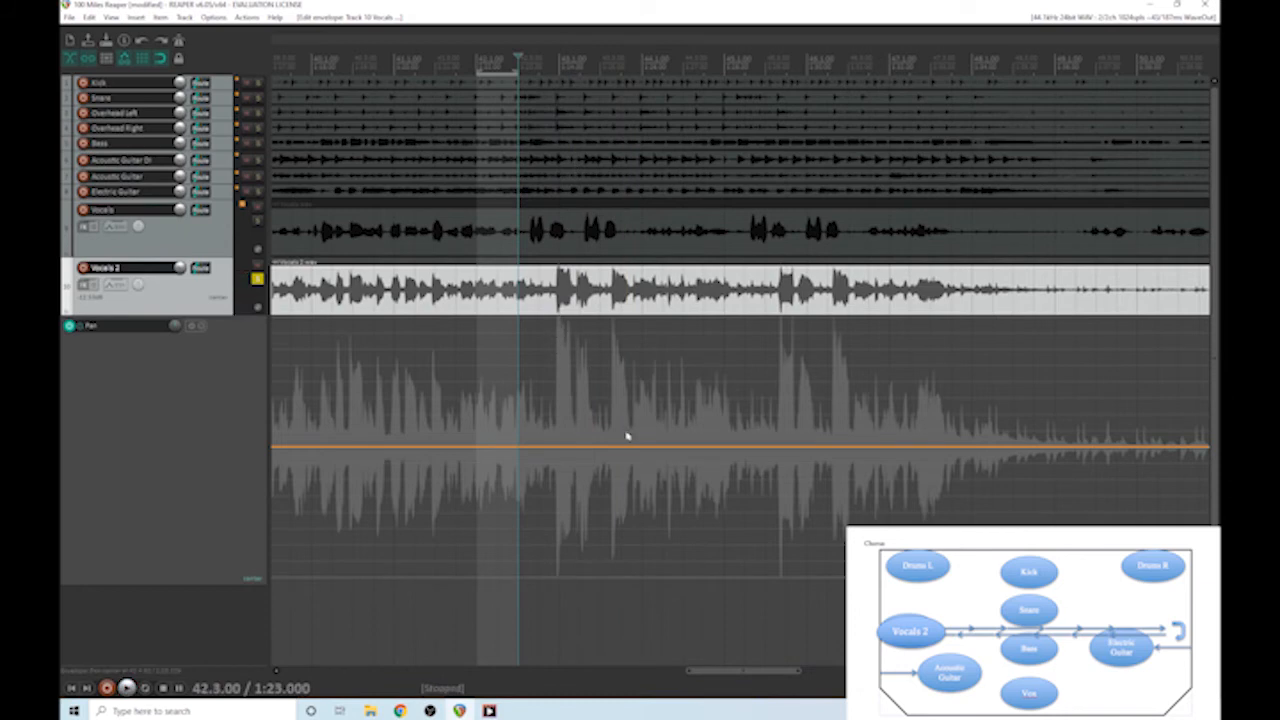
# Add two pan envelope points to Vocals 2 from 42.3, ramp from center to full left by about 43.1, and play it back.
pyautogui.rightClick(548, 443)
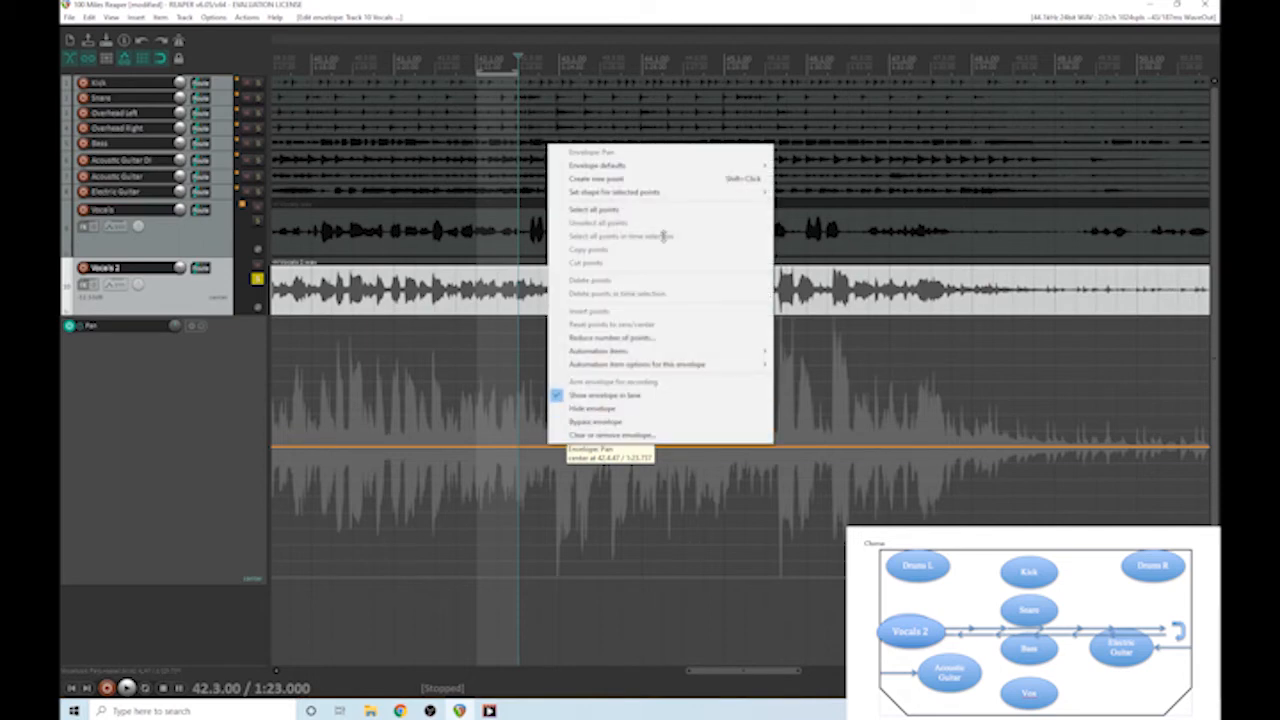
pyautogui.click(676, 180)
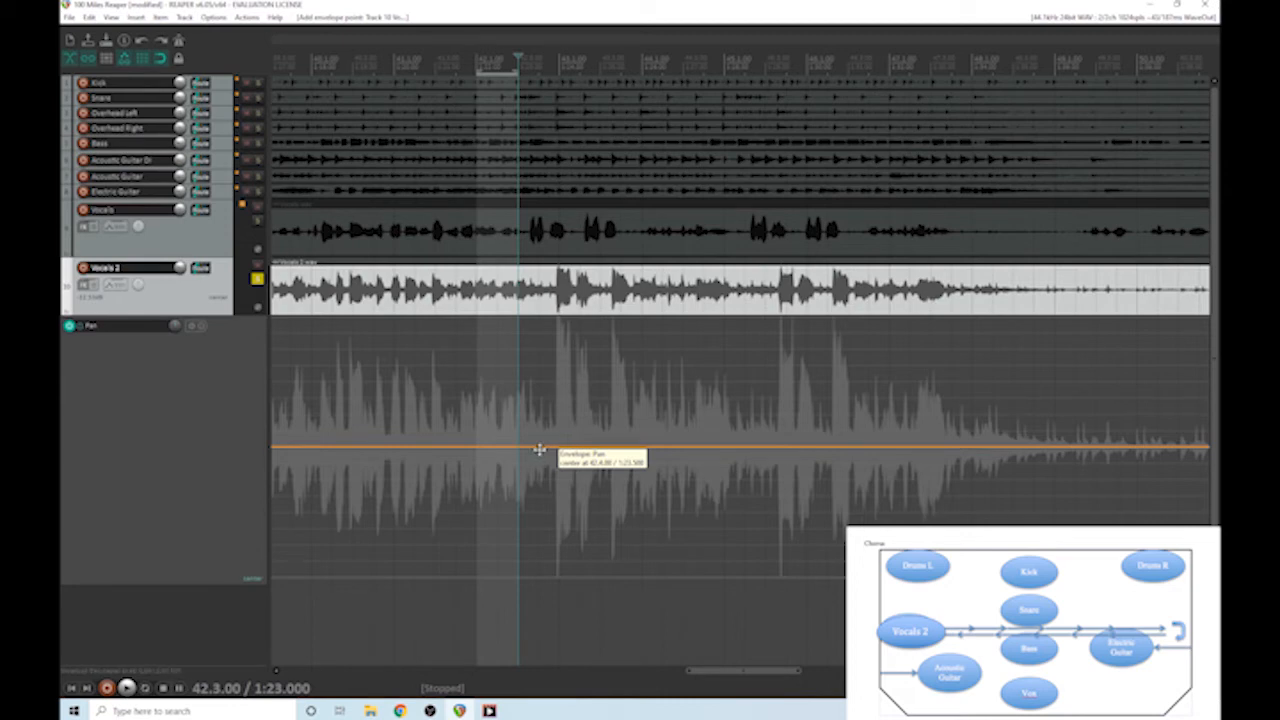
pyautogui.rightClick(526, 452)
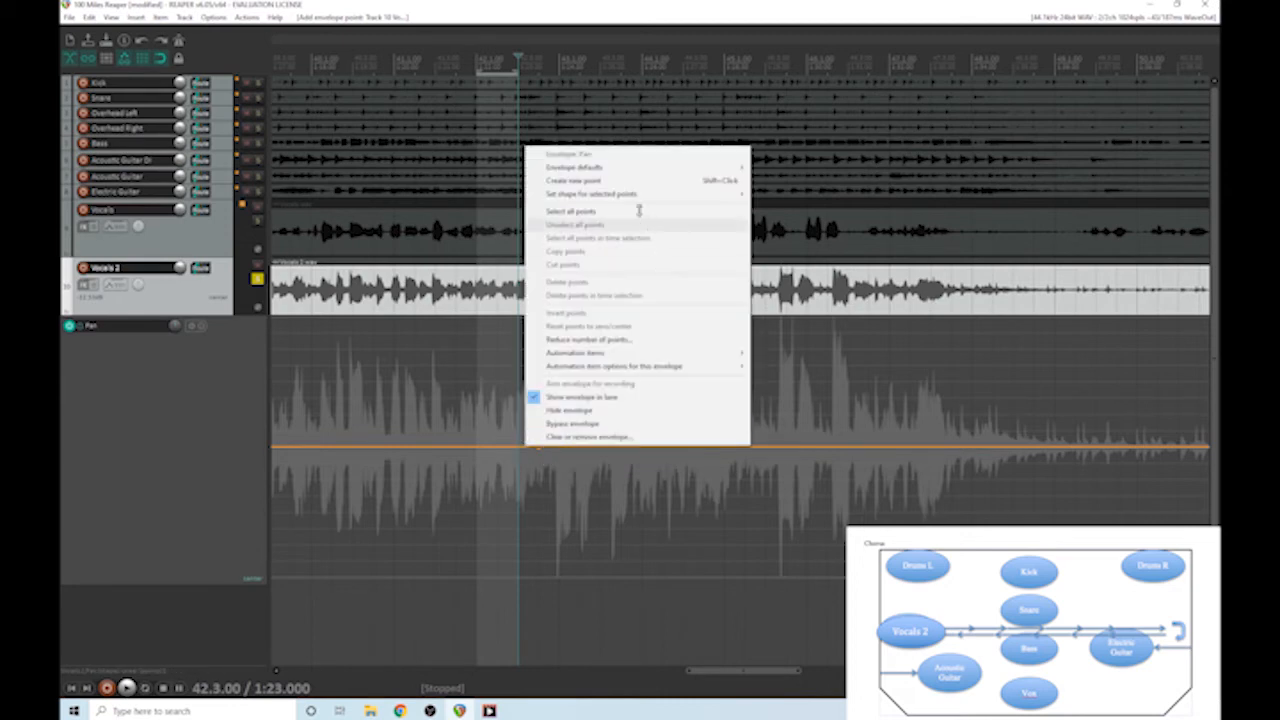
pyautogui.click(617, 181)
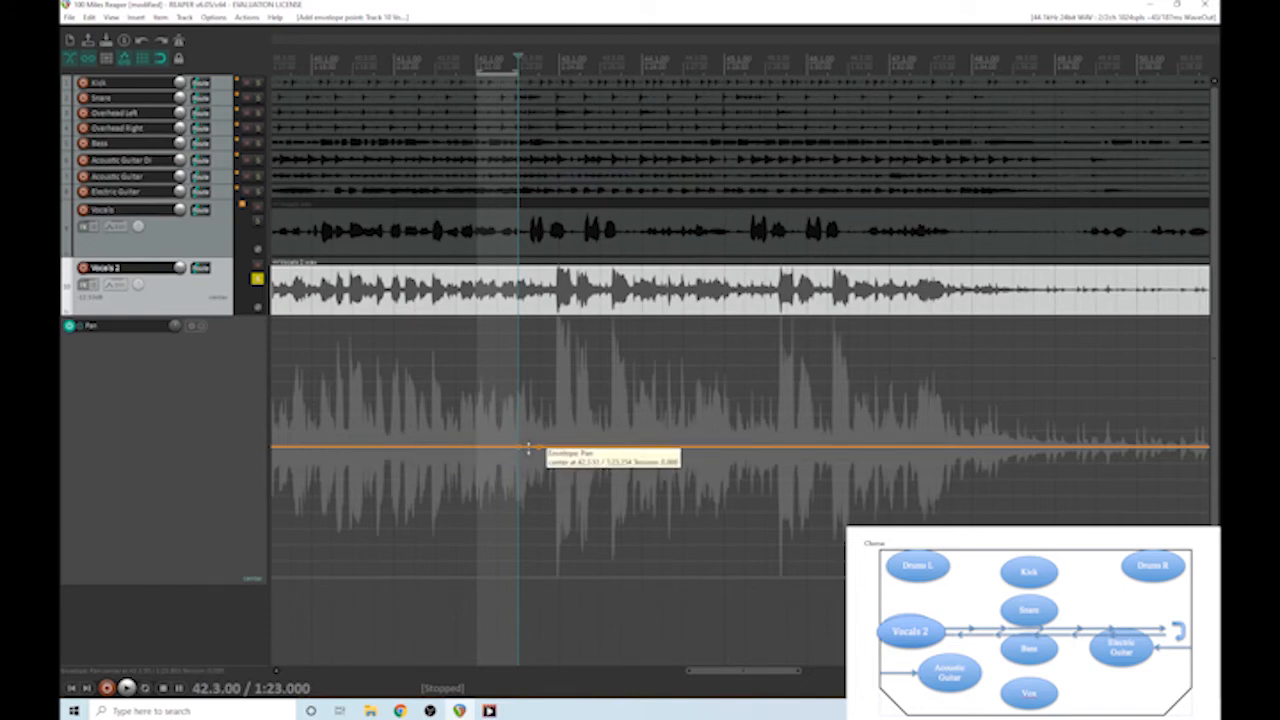
pyautogui.moveTo(538, 448); pyautogui.dragTo(557, 314)
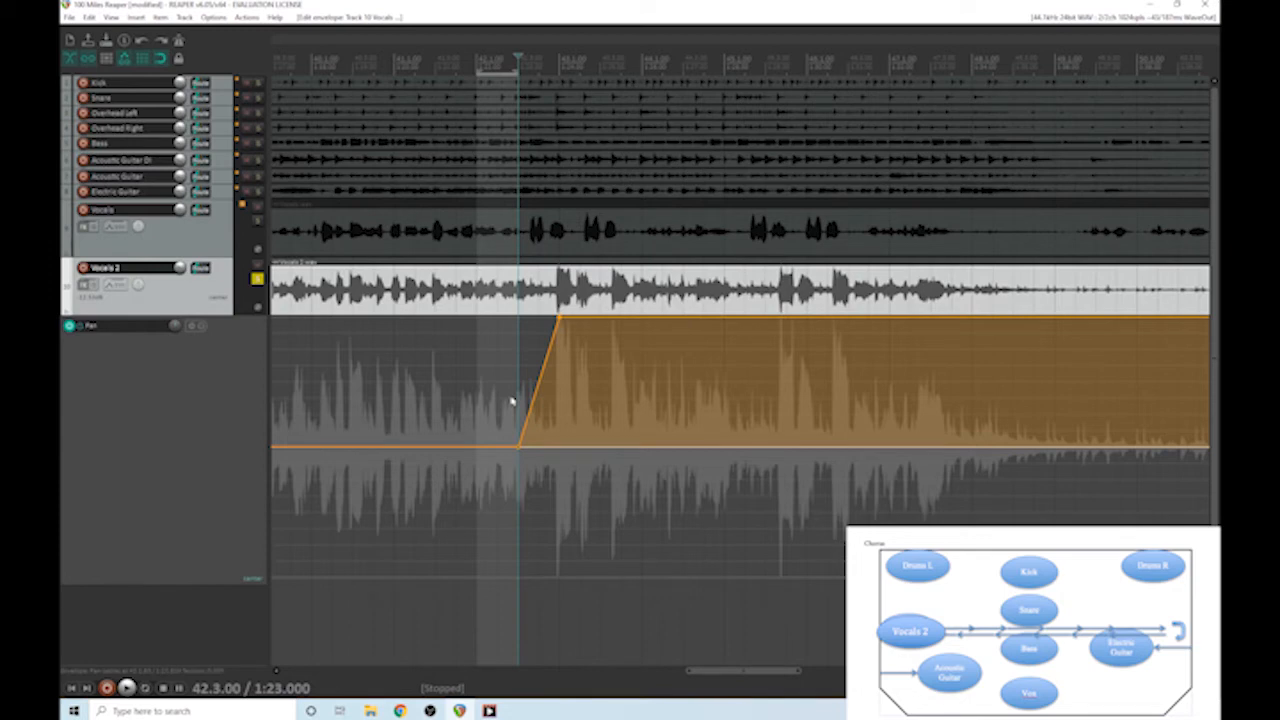
pyautogui.press('space')
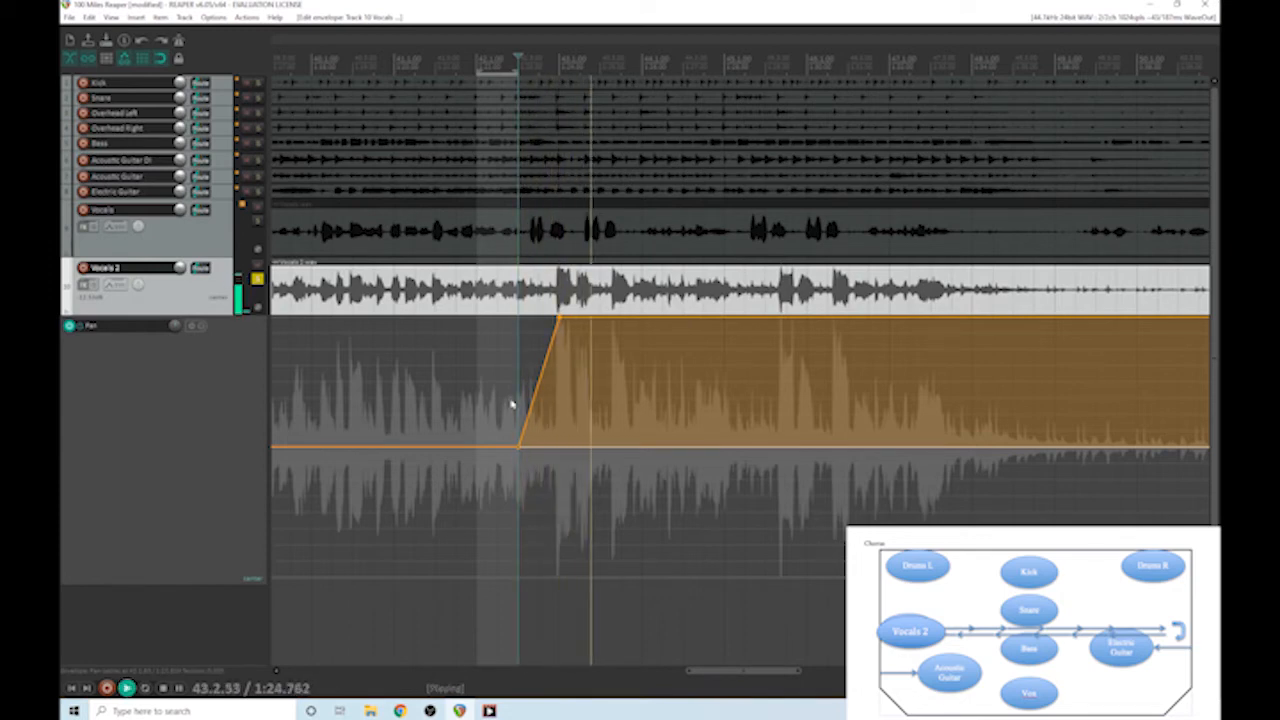
pyautogui.press('space')
pyautogui.moveTo(557, 318)
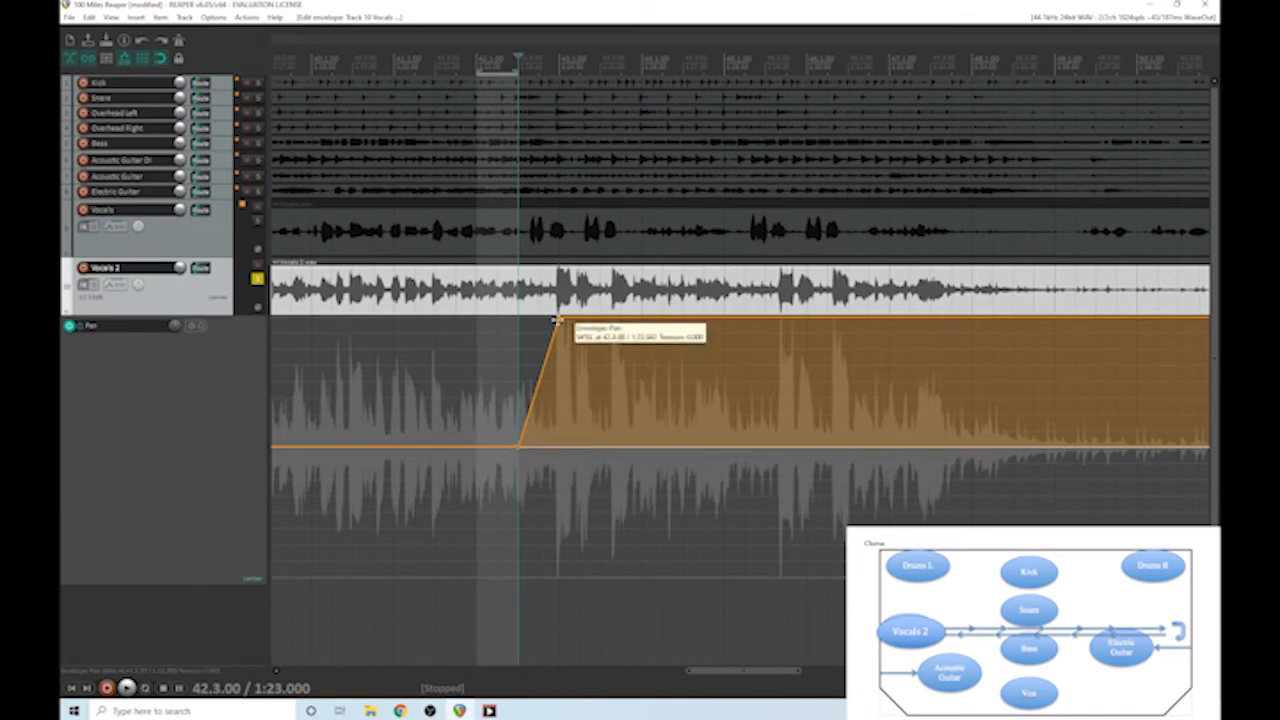
# Move the center point of the Vocals 2 pan envelope to 43.1 for an abrupt jump to full left, and play it back.
pyautogui.moveTo(519, 446); pyautogui.dragTo(558, 448)
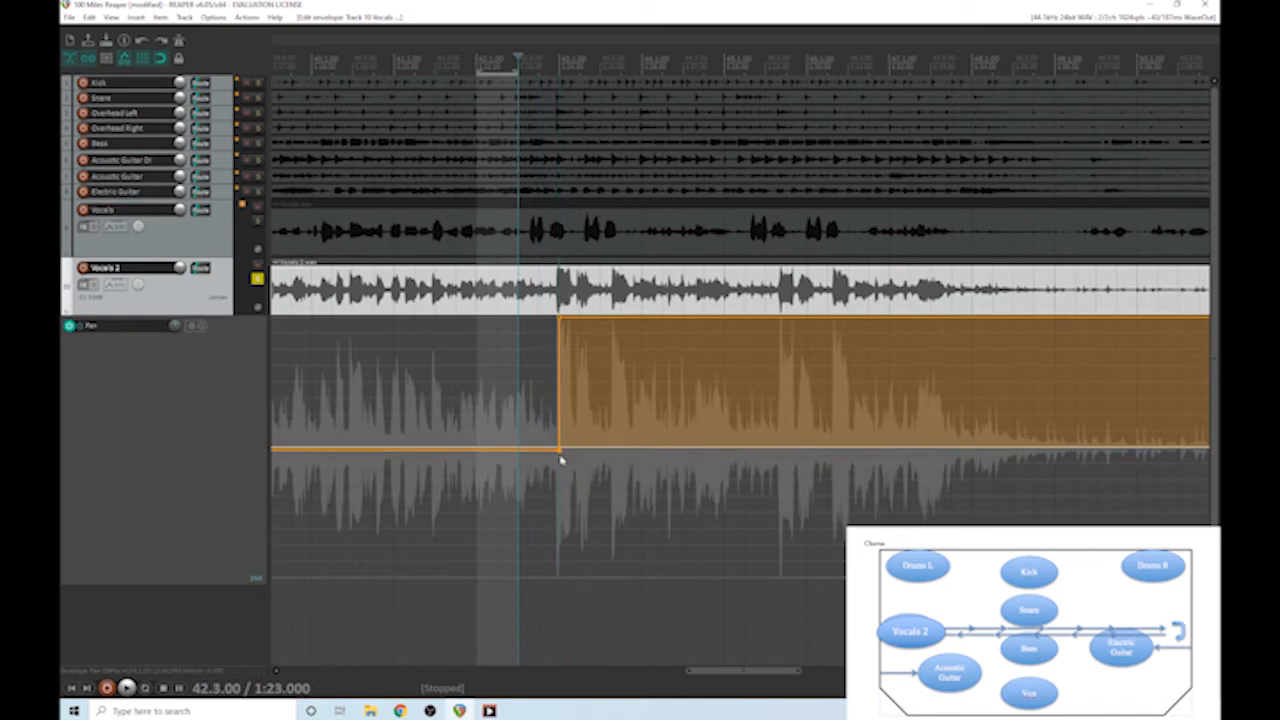
pyautogui.press('space')
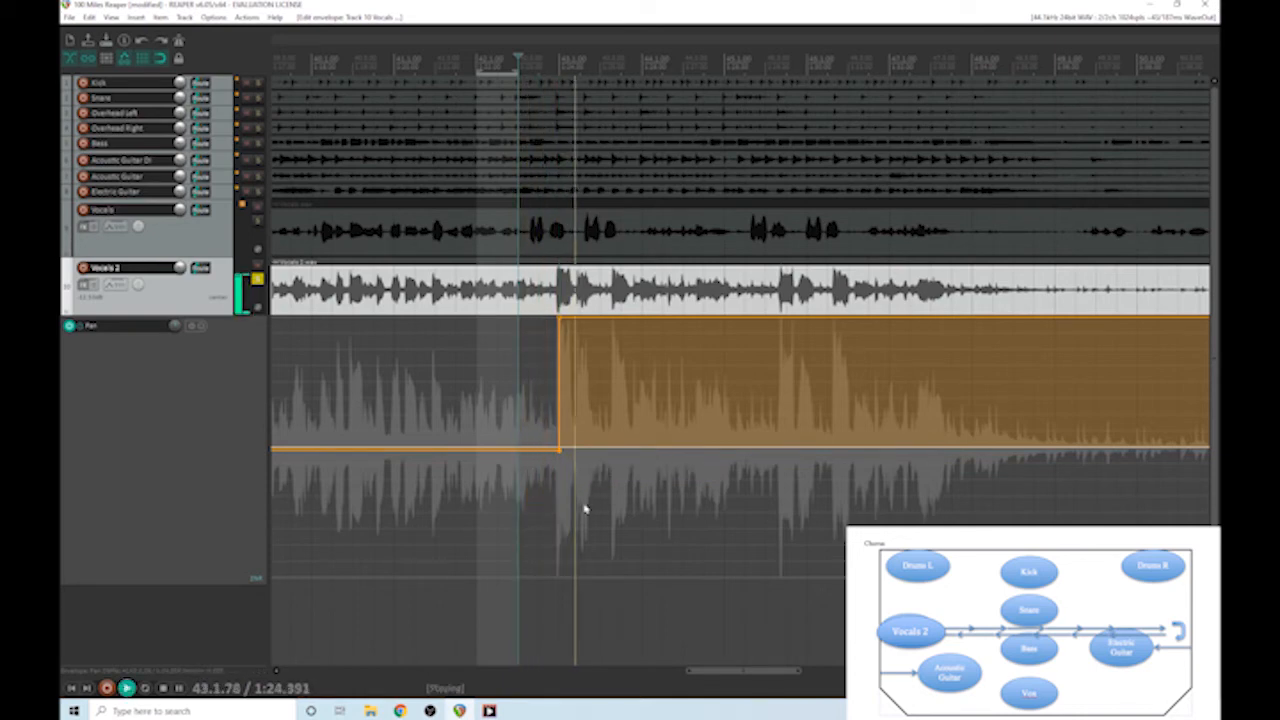
pyautogui.press('space')
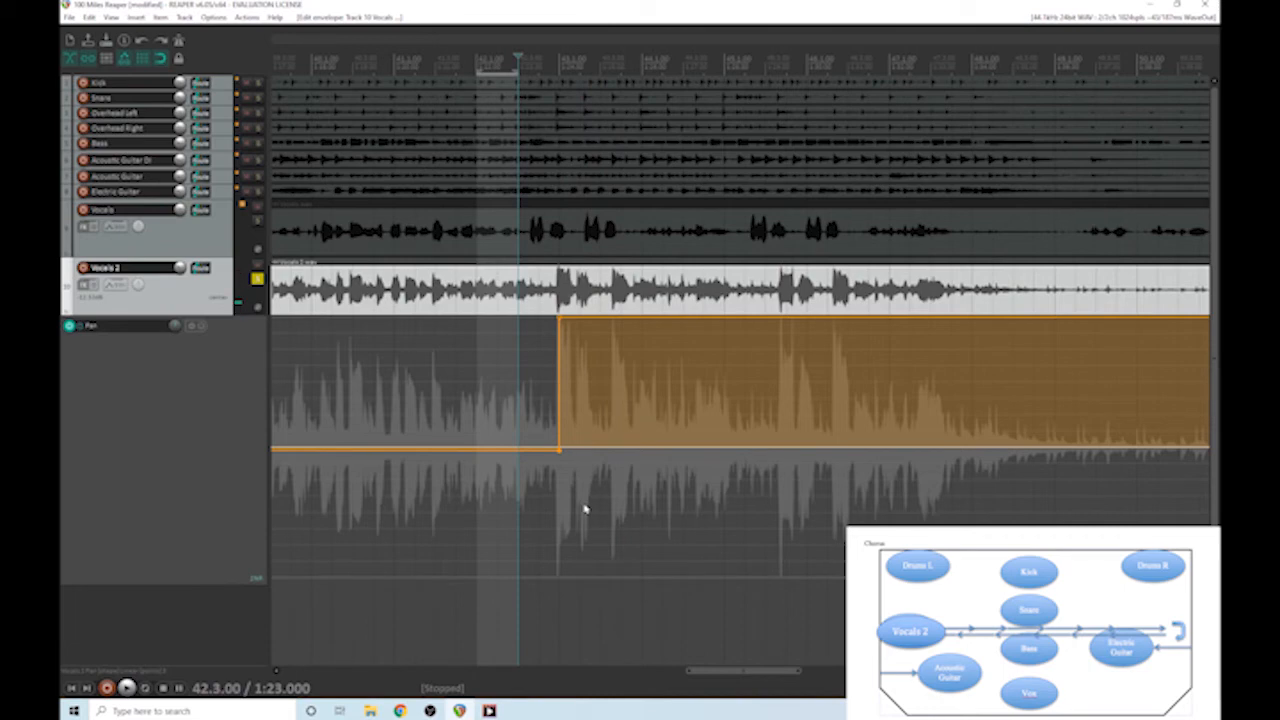
# Add Vocals 2 pan points near 43.3, drop the pan abruptly from full left to 100% right, and audition it from 42.3.00.
pyautogui.keyDown('shift'); pyautogui.click(600, 320); pyautogui.keyUp('shift')
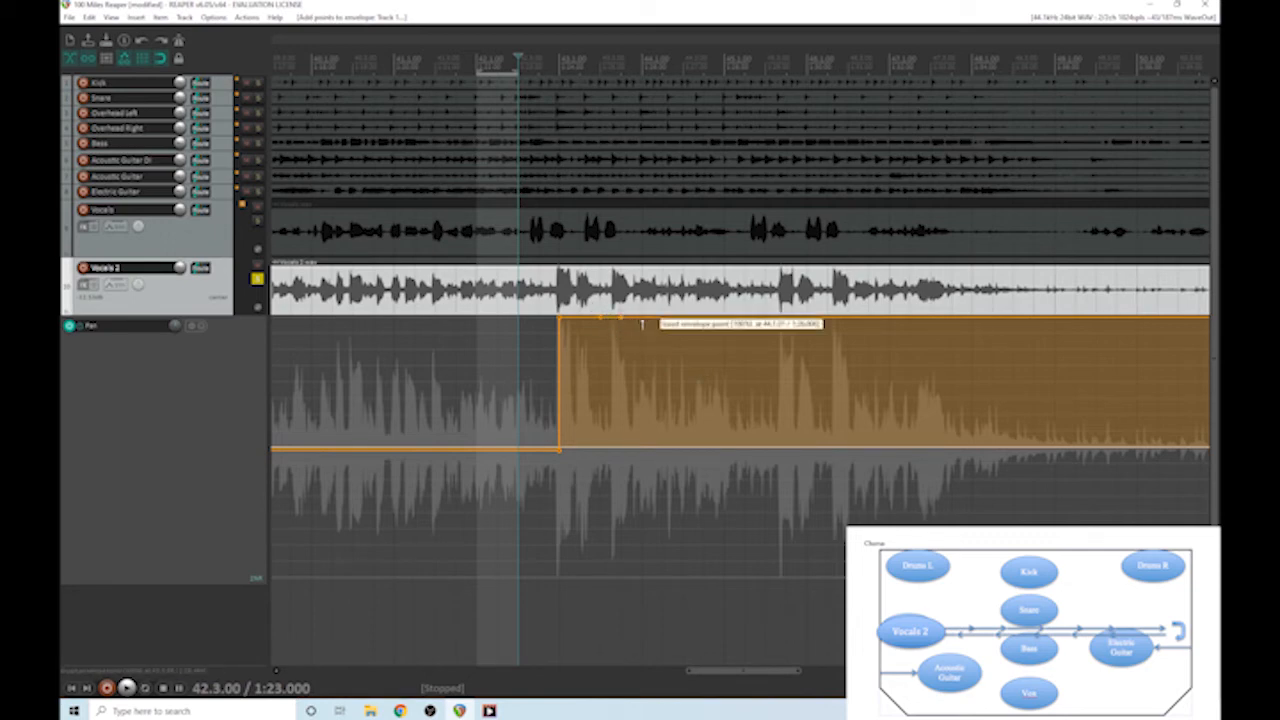
pyautogui.moveTo(612, 320); pyautogui.dragTo(606, 602)
pyautogui.click(603, 481)
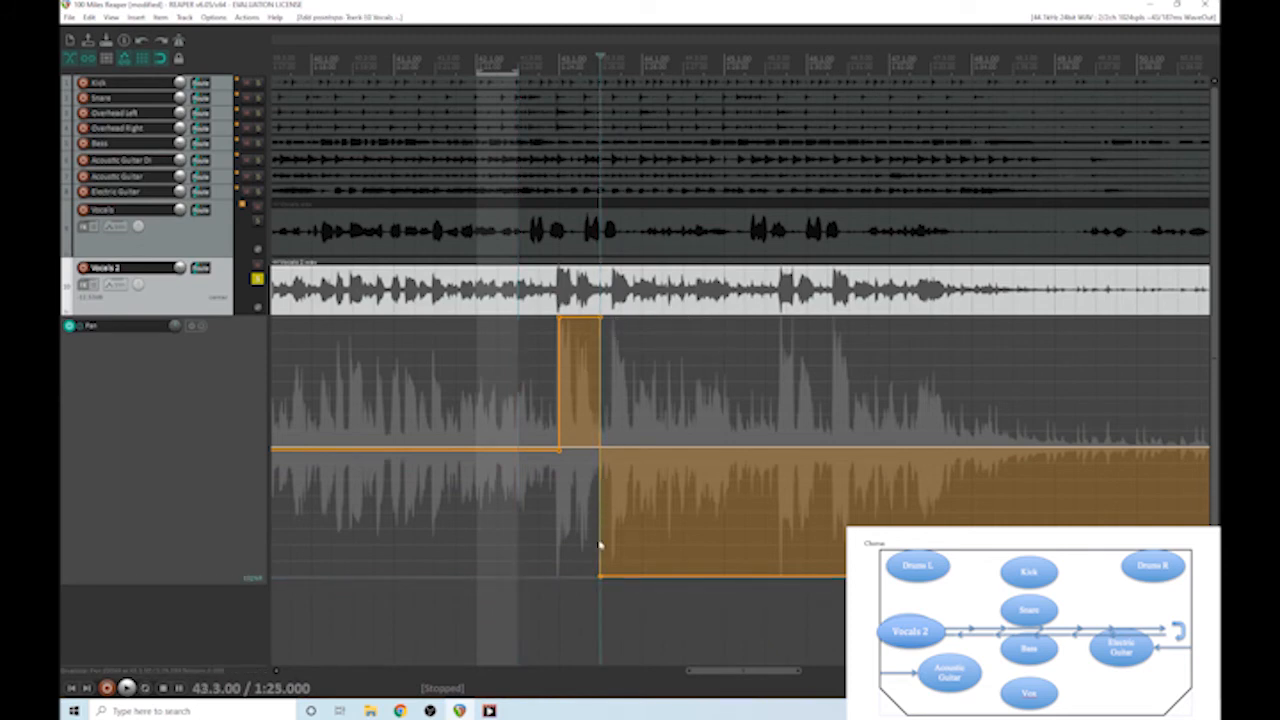
pyautogui.moveTo(604, 575)
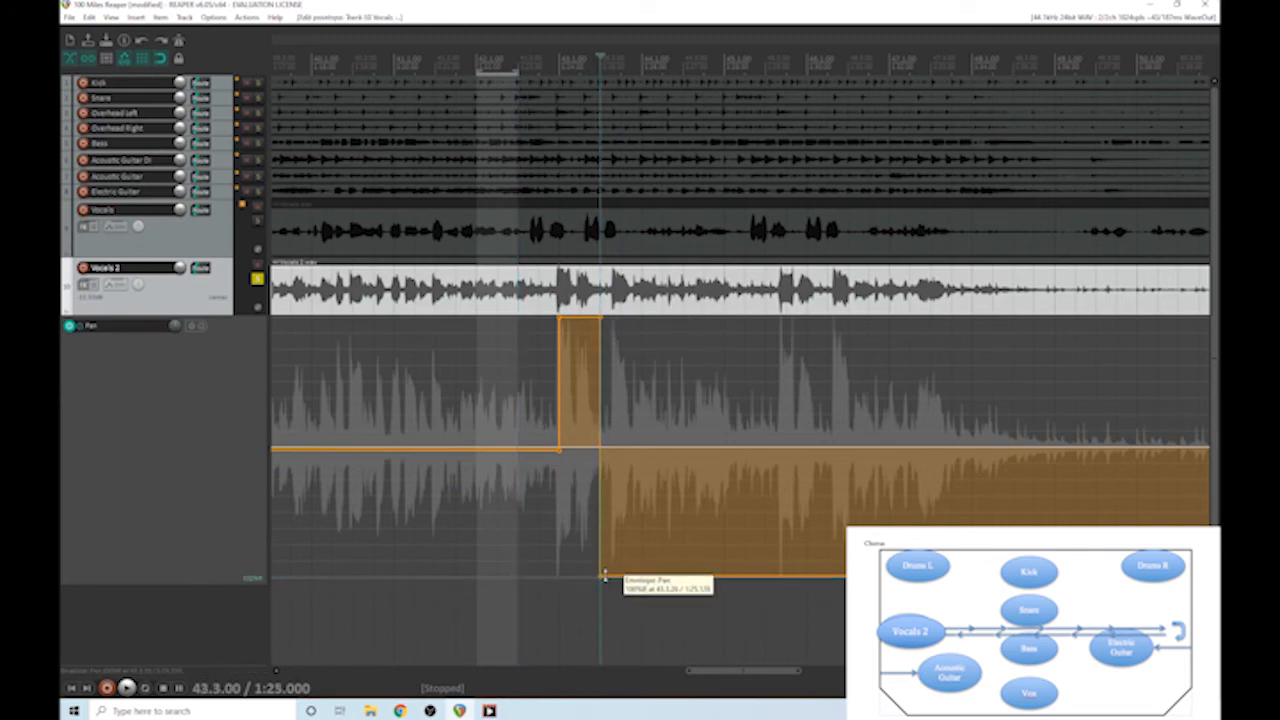
pyautogui.click(527, 335)
pyautogui.press('space')
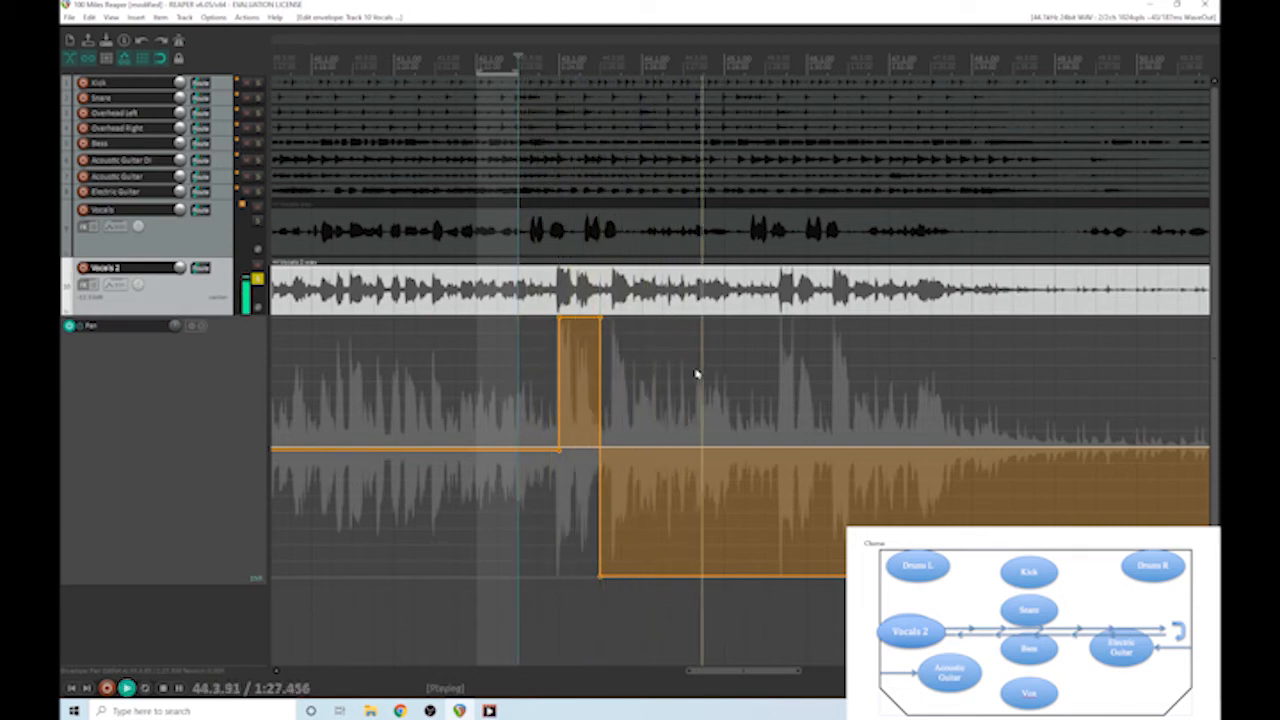
pyautogui.press('space')
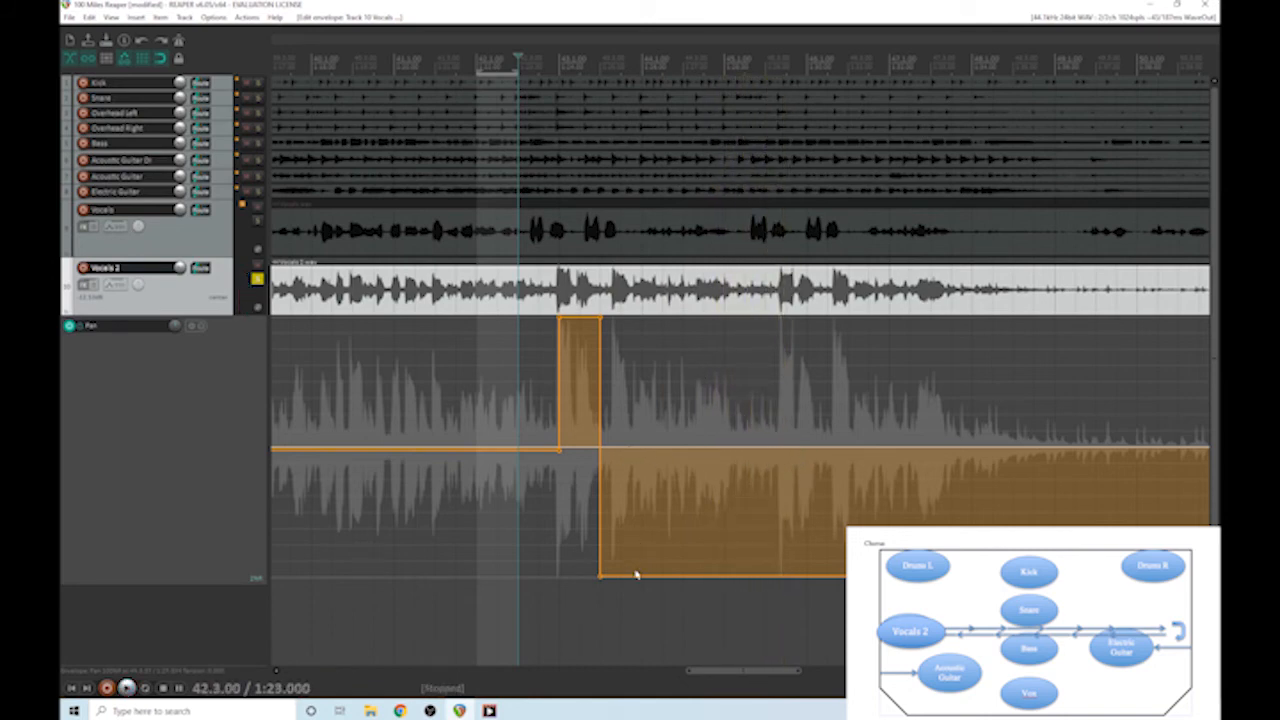
# Add a Vocals 2 pan point at about 44.1, raise it to center, and play back the return from the right.
pyautogui.click(640, 577)
pyautogui.moveTo(647, 468); pyautogui.dragTo(641, 449)
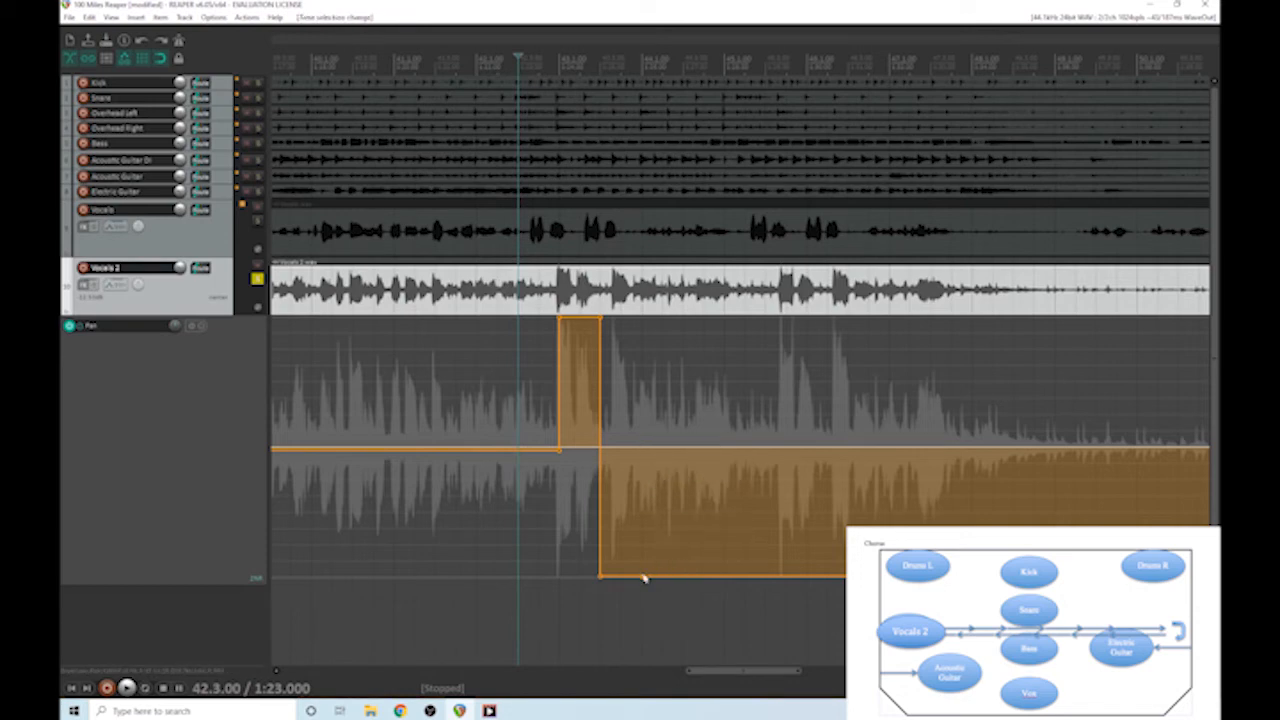
pyautogui.moveTo(643, 578); pyautogui.dragTo(646, 443)
pyautogui.press('space')
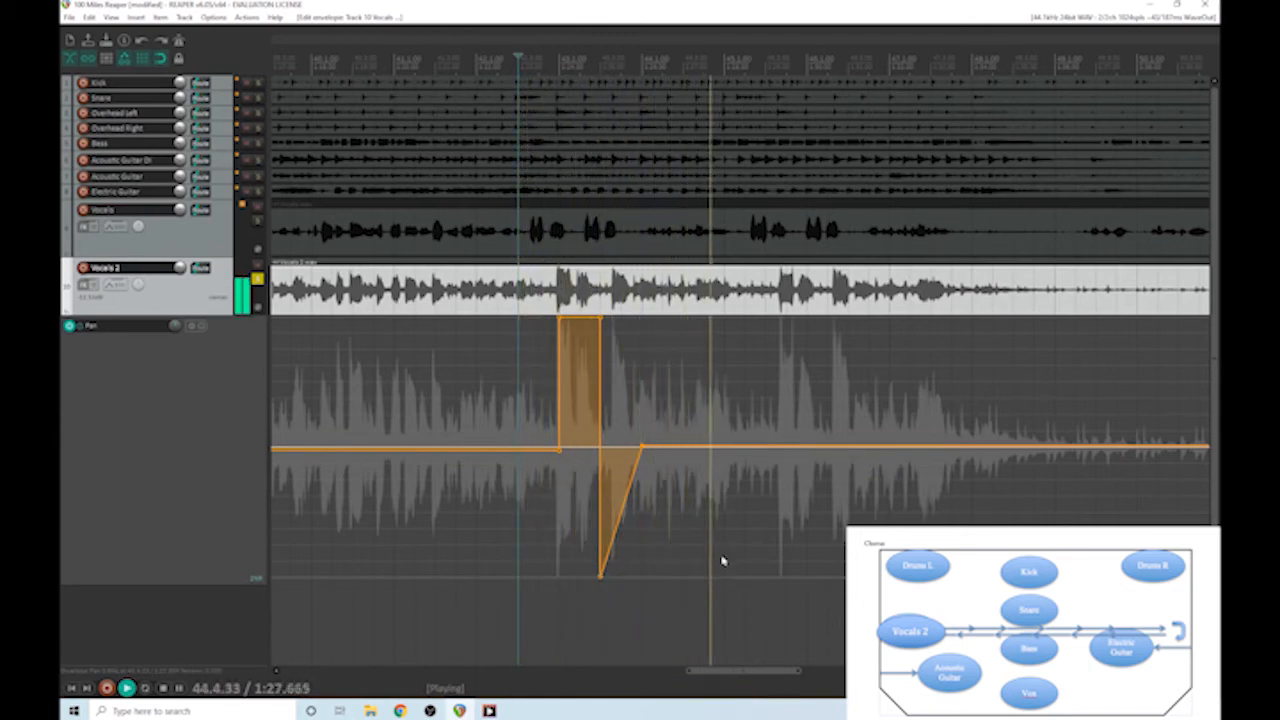
pyautogui.press('space')
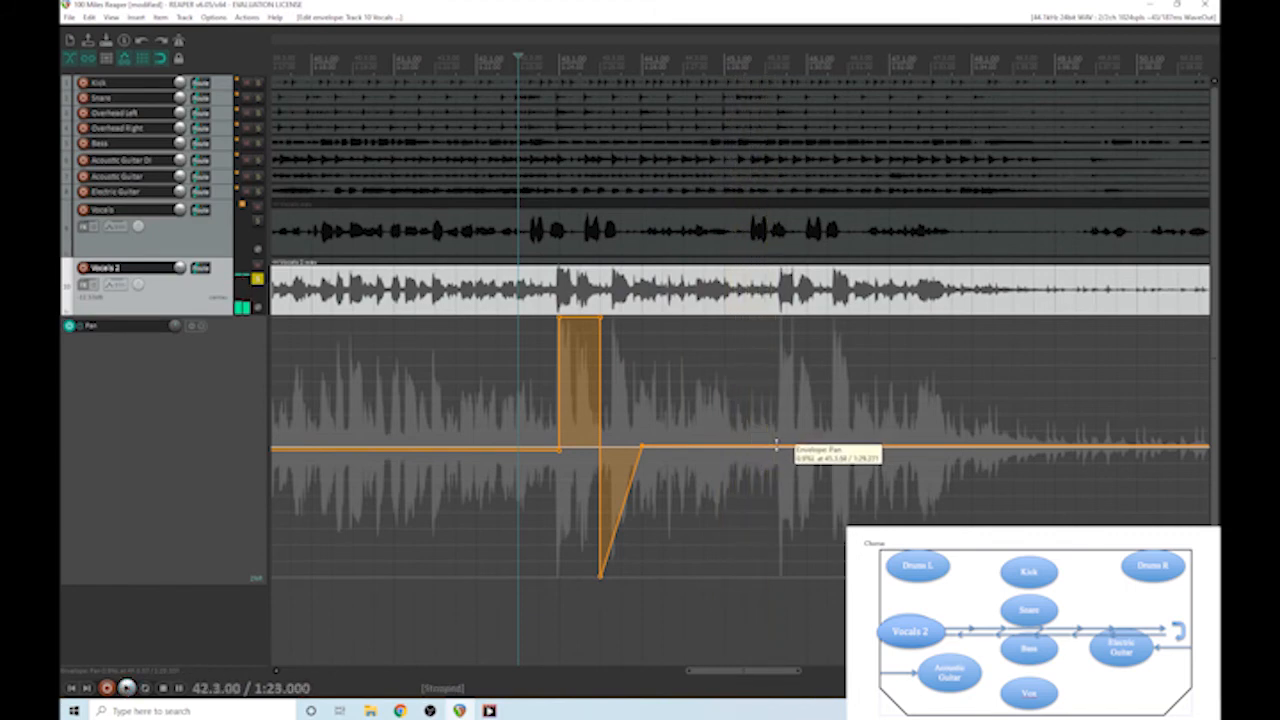
# Shape the second Vocals 2 pan sweep: center at about 45.2, full left at 45.4, full right near 46.2, center at about 47.1.
pyautogui.click(775, 446)
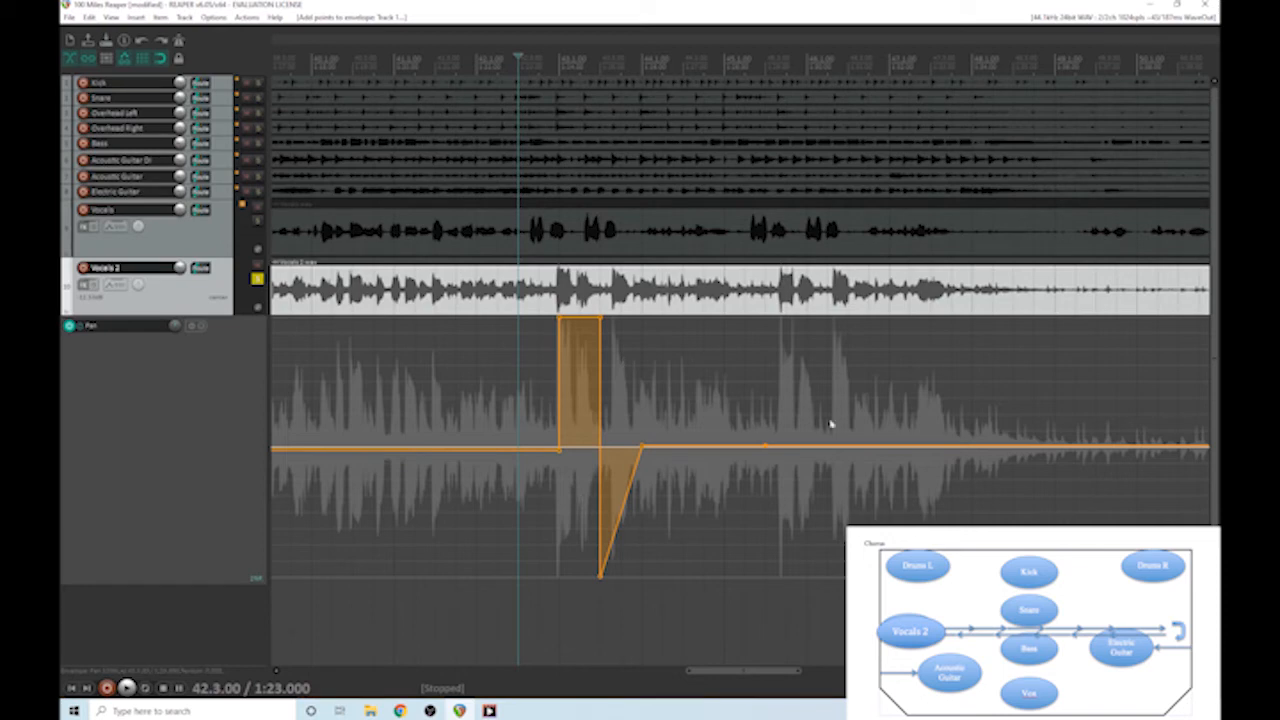
pyautogui.moveTo(786, 448); pyautogui.dragTo(783, 320)
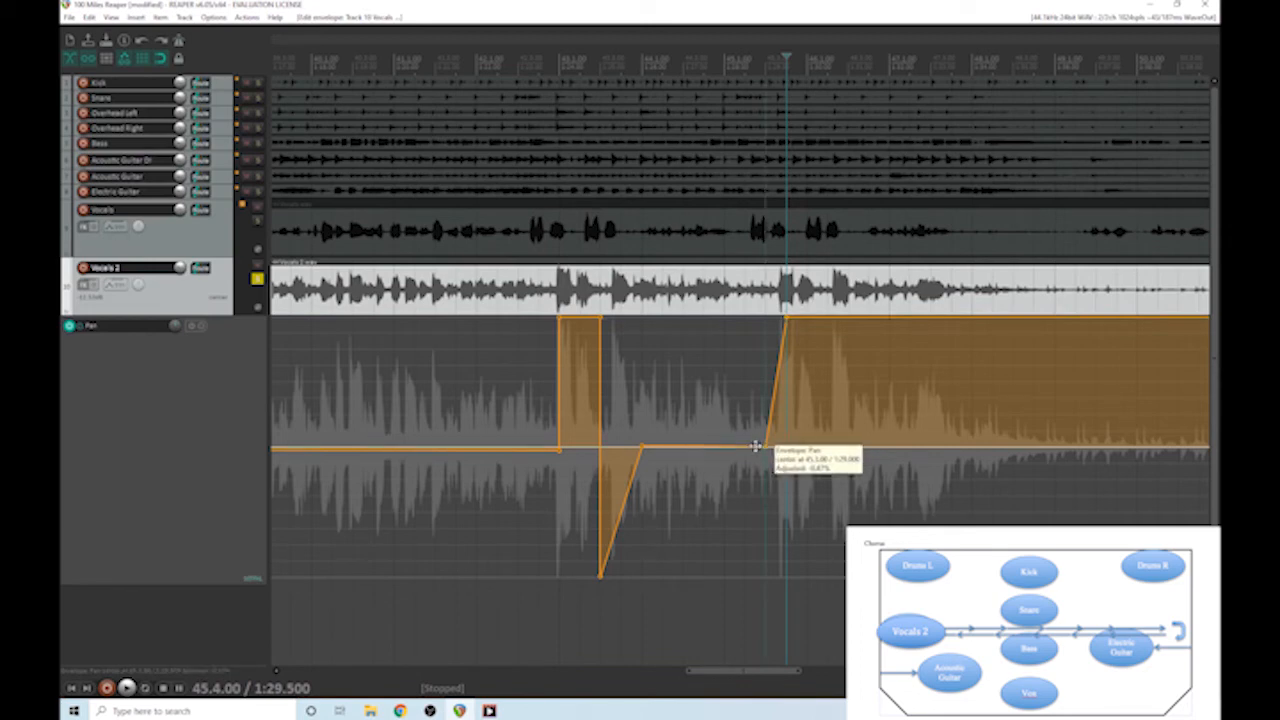
pyautogui.moveTo(757, 446); pyautogui.dragTo(745, 448)
pyautogui.moveTo(780, 321); pyautogui.dragTo(838, 586)
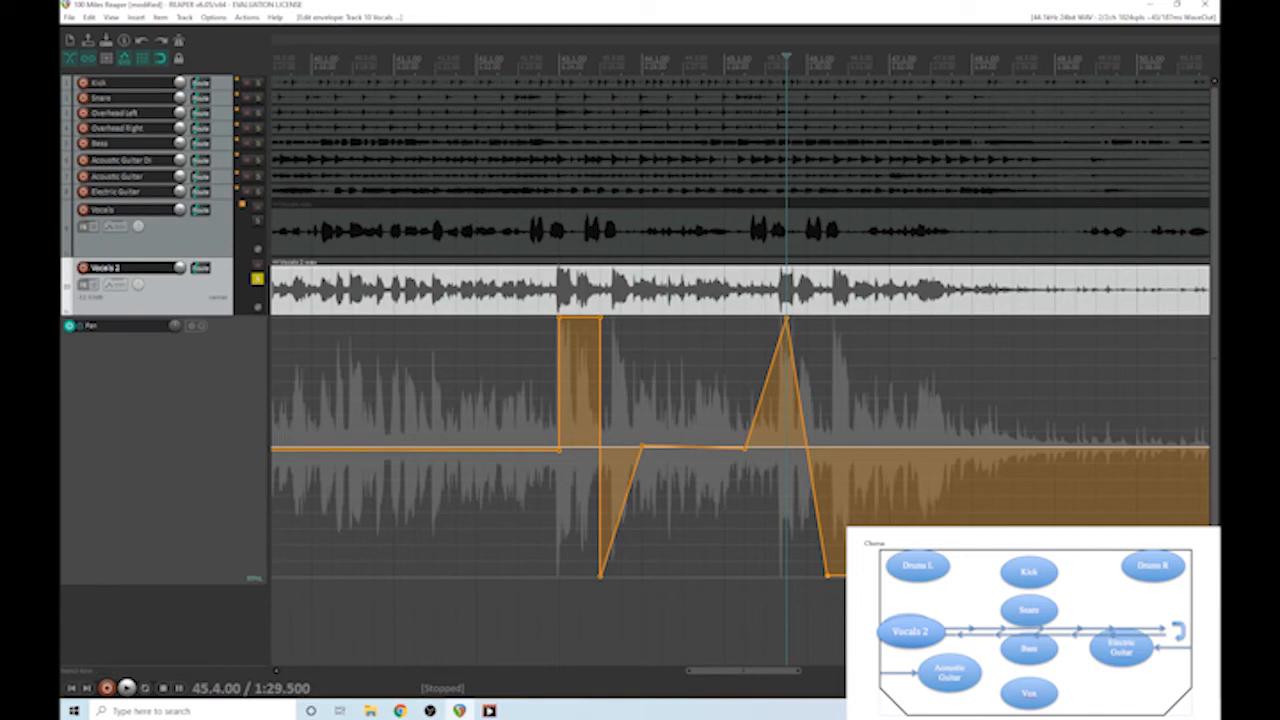
pyautogui.moveTo(888, 446); pyautogui.dragTo(888, 445)
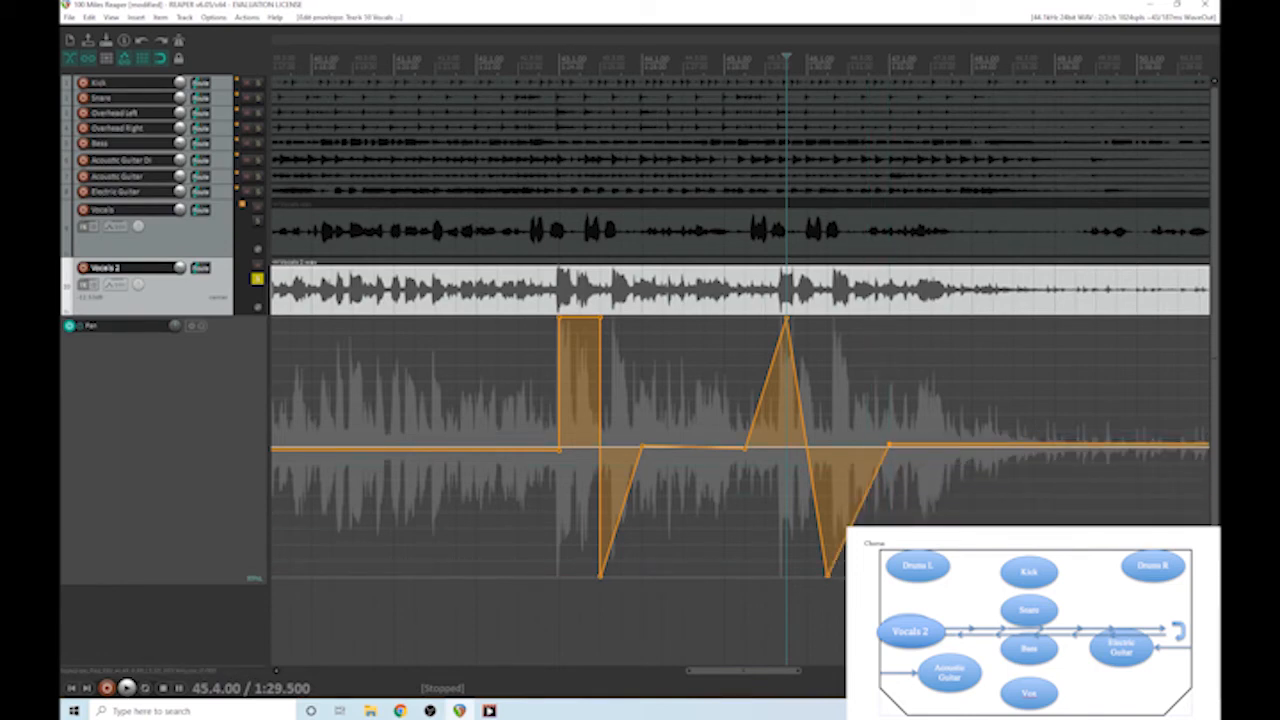
# Play back the soloed Vocals 2 pan automation from 42.4.00 through both sweeps.
pyautogui.click(548, 384)
pyautogui.press('space')
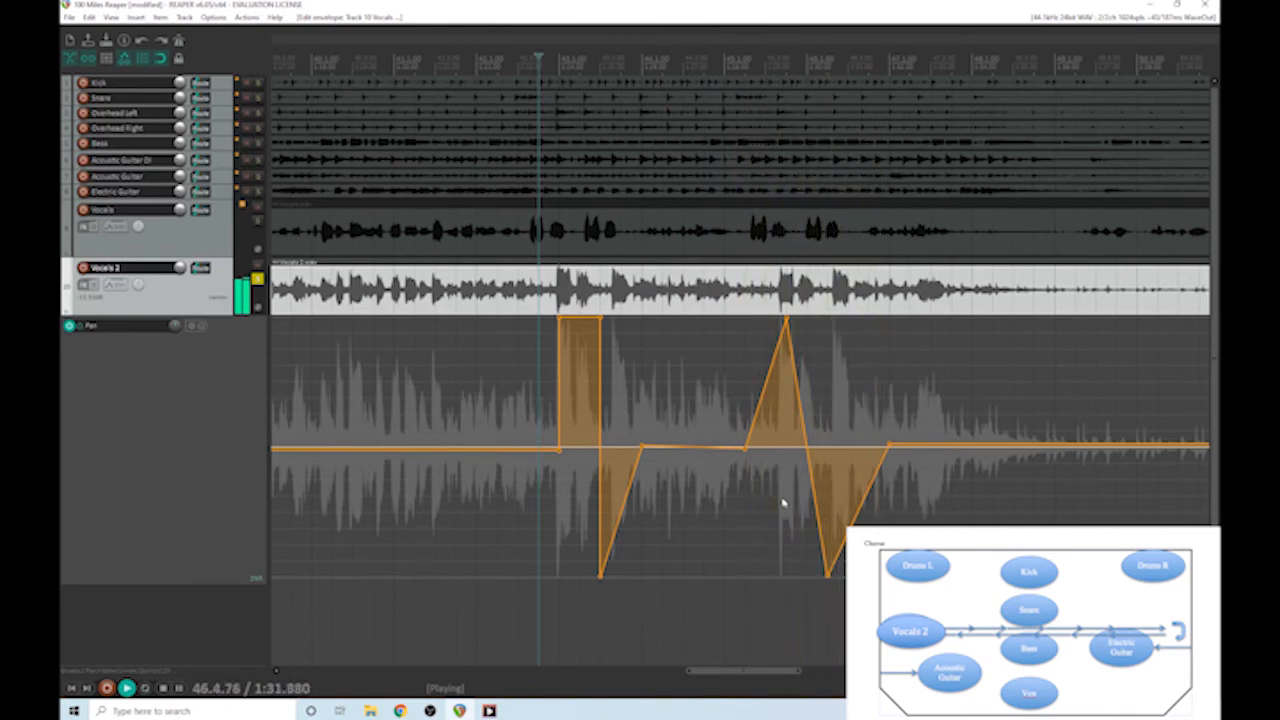
pyautogui.press('space')
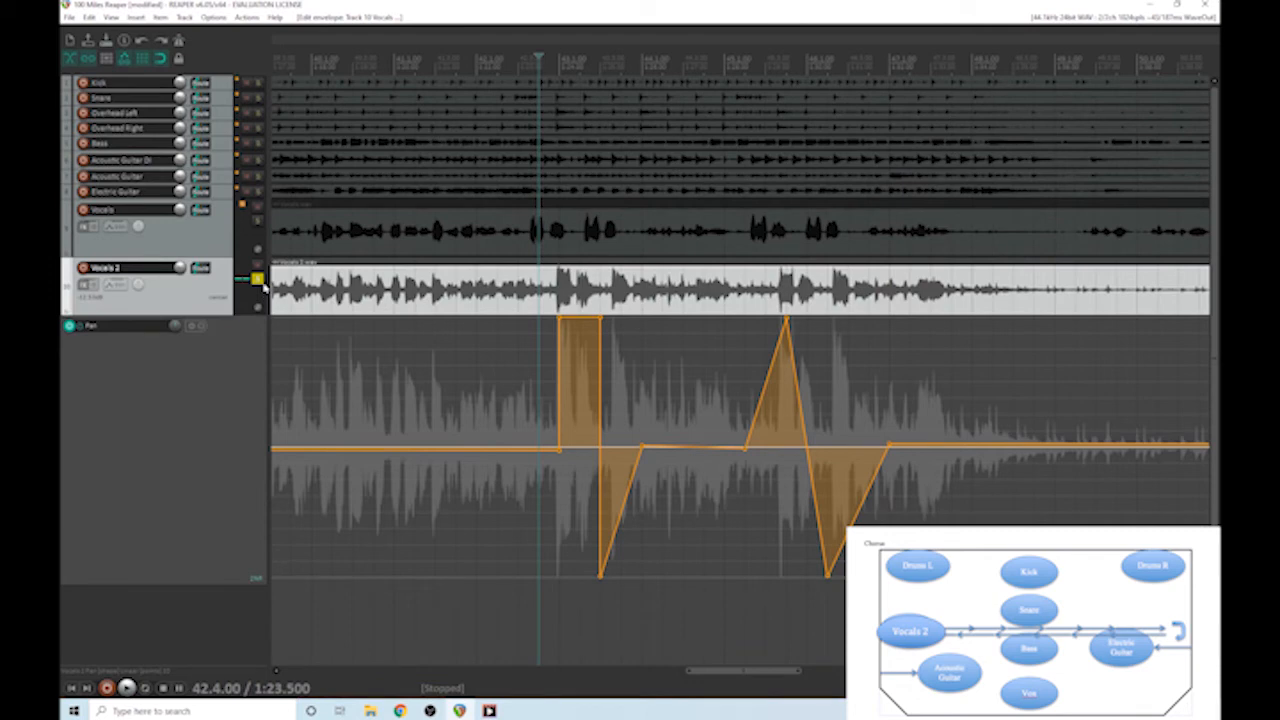
# Unsolo Vocals 2 and listen to its panning in the full mix.
pyautogui.click(257, 280)
pyautogui.press('space')
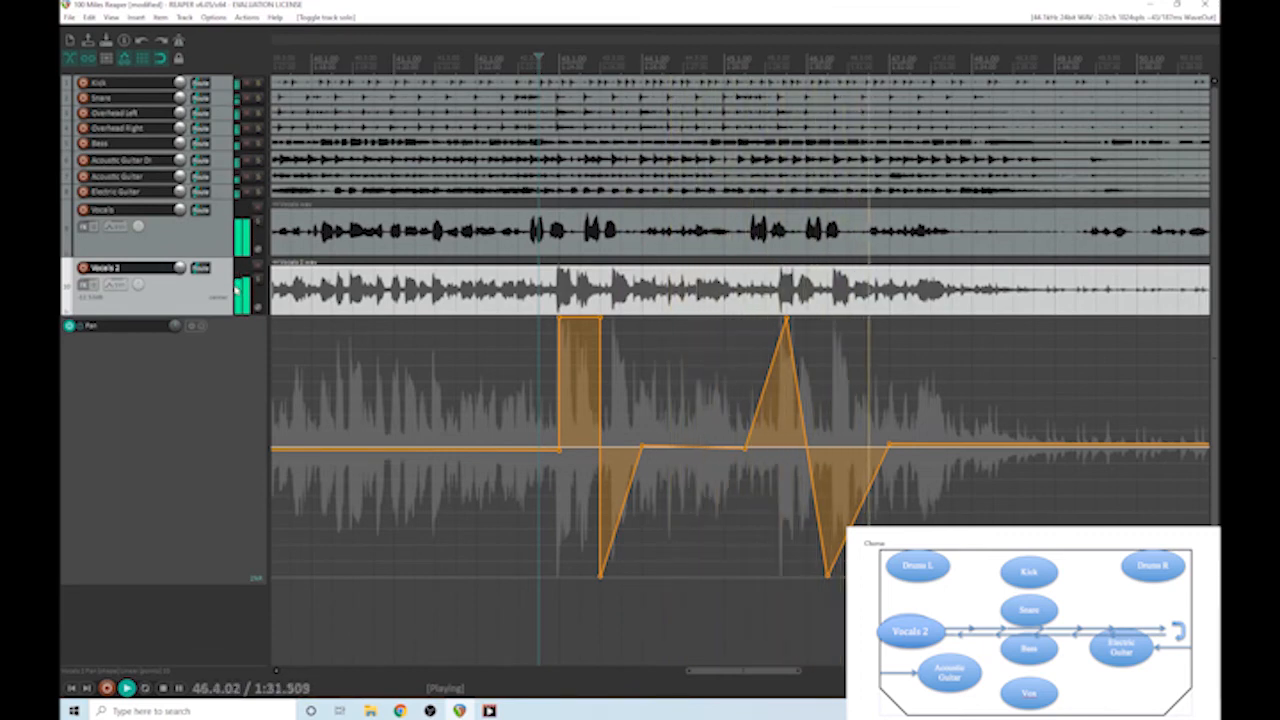
pyautogui.press('space')
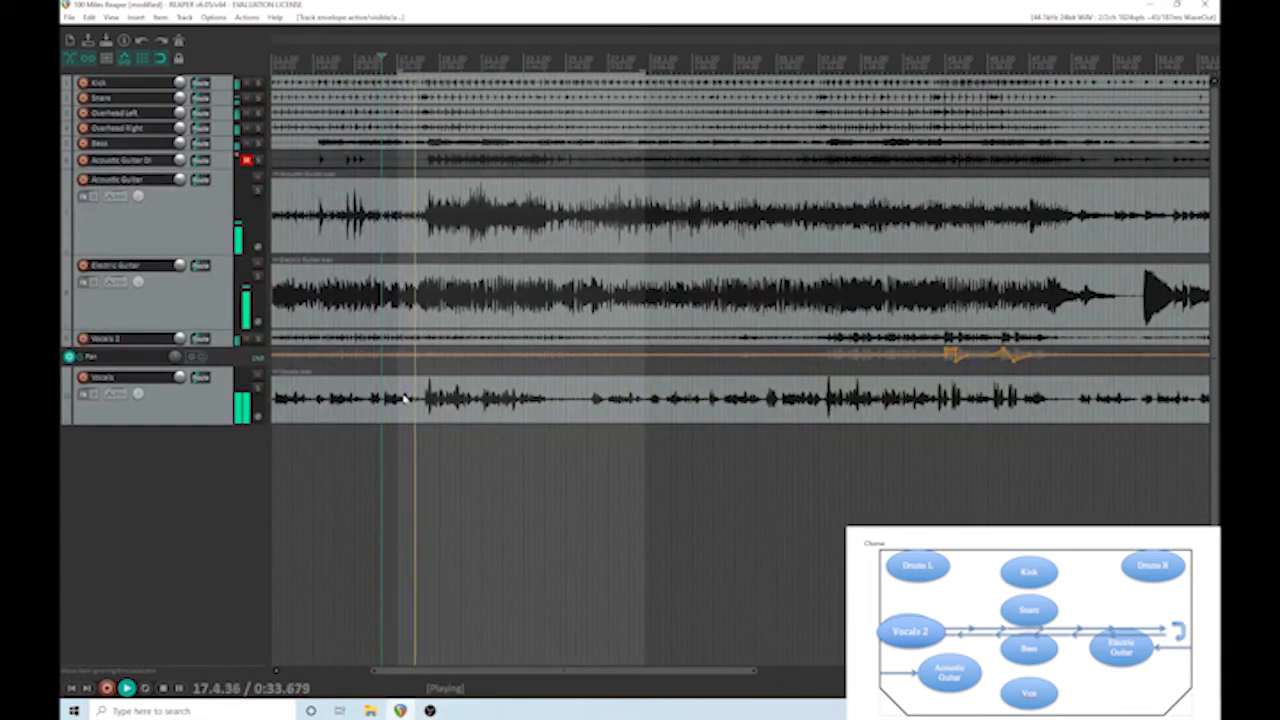
pyautogui.press('space')
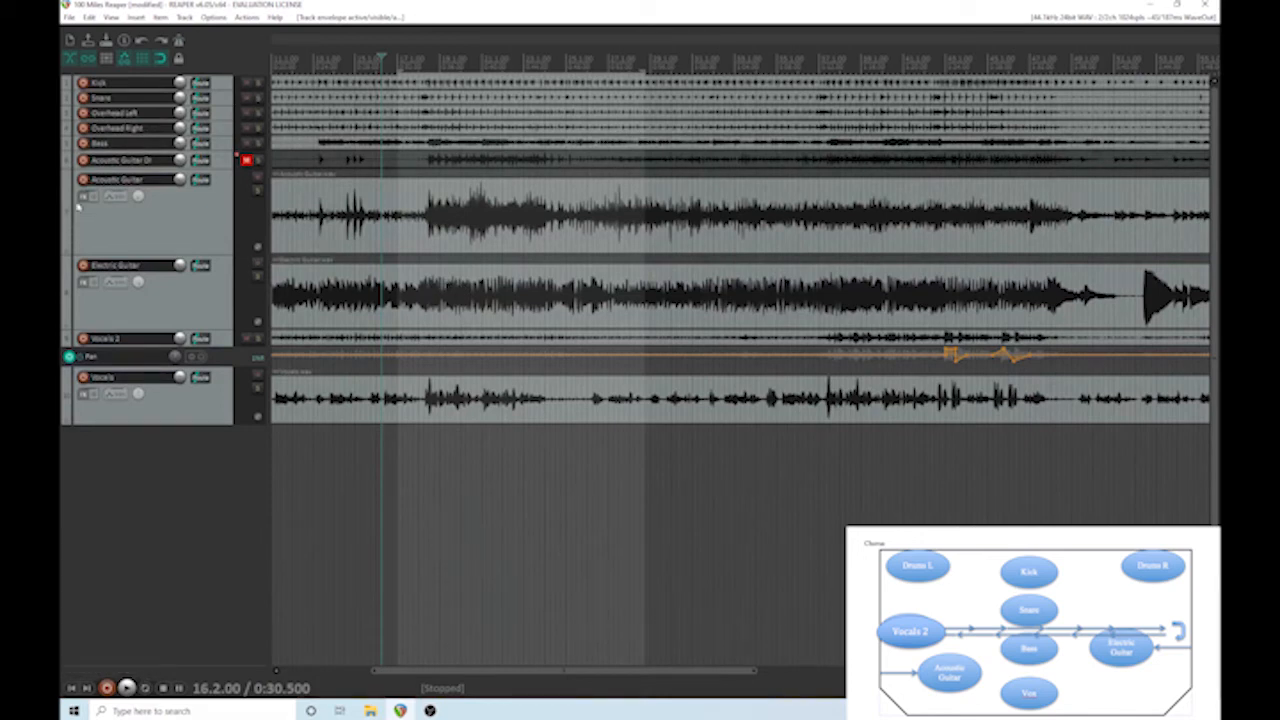
# Enable the Pan envelopes for the Acoustic Guitar and Electric Guitar tracks and close the envelope window.
pyautogui.click(114, 197)
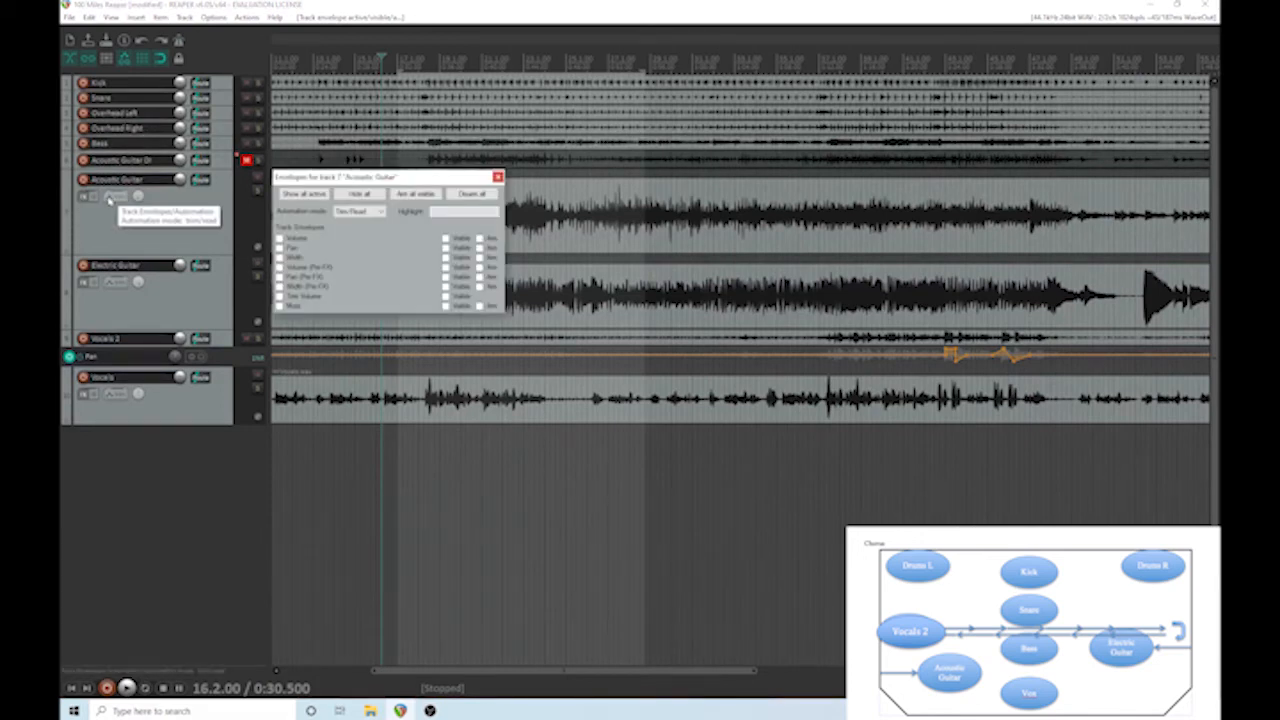
pyautogui.click(280, 248)
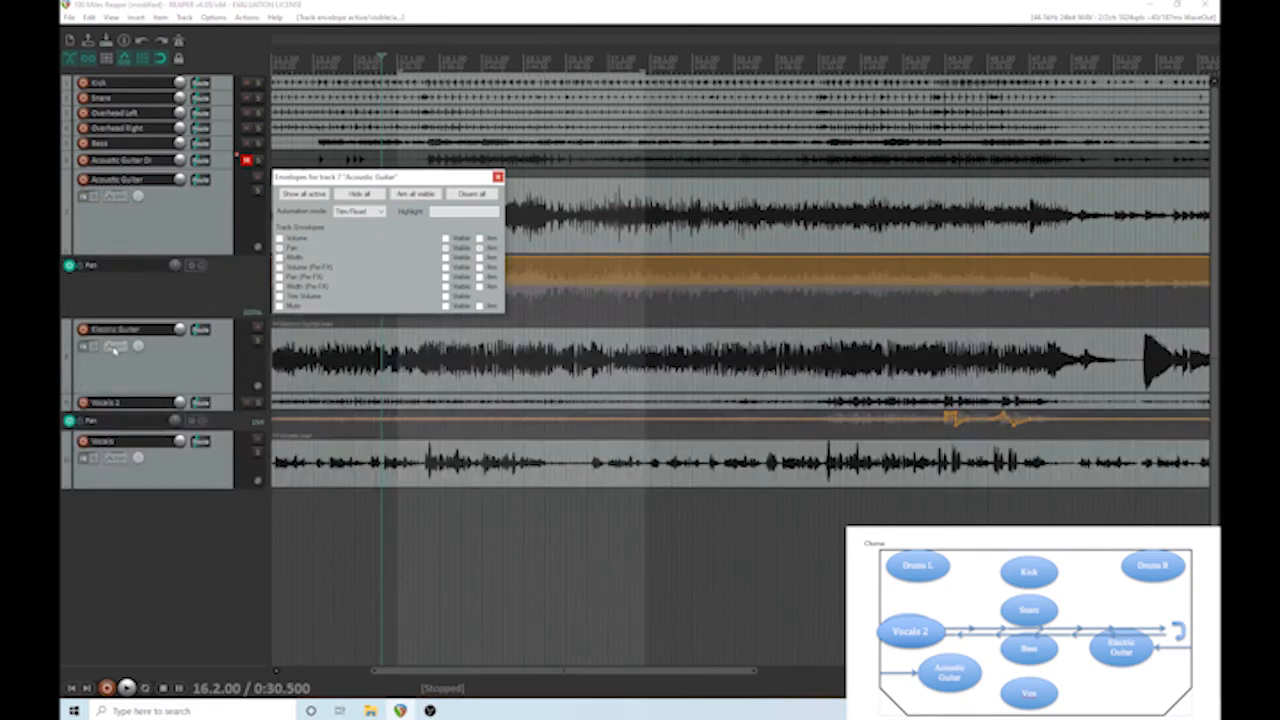
pyautogui.click(114, 346)
pyautogui.click(280, 397)
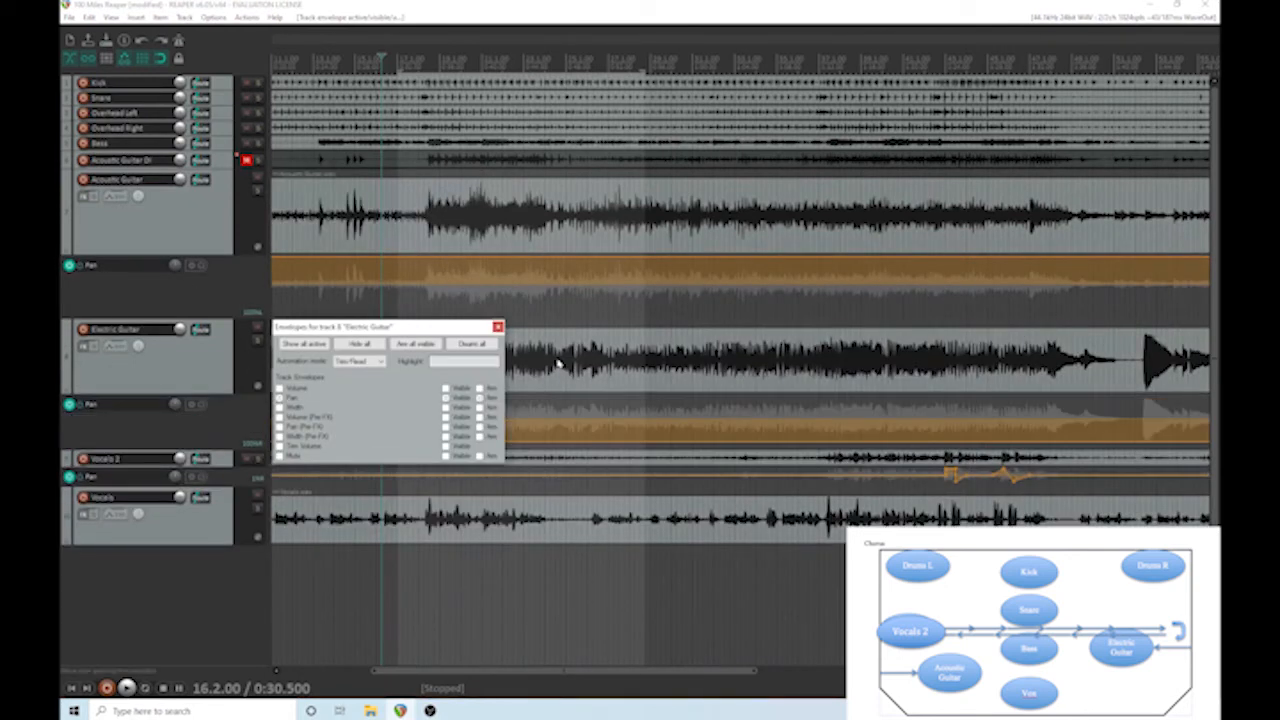
pyautogui.click(498, 327)
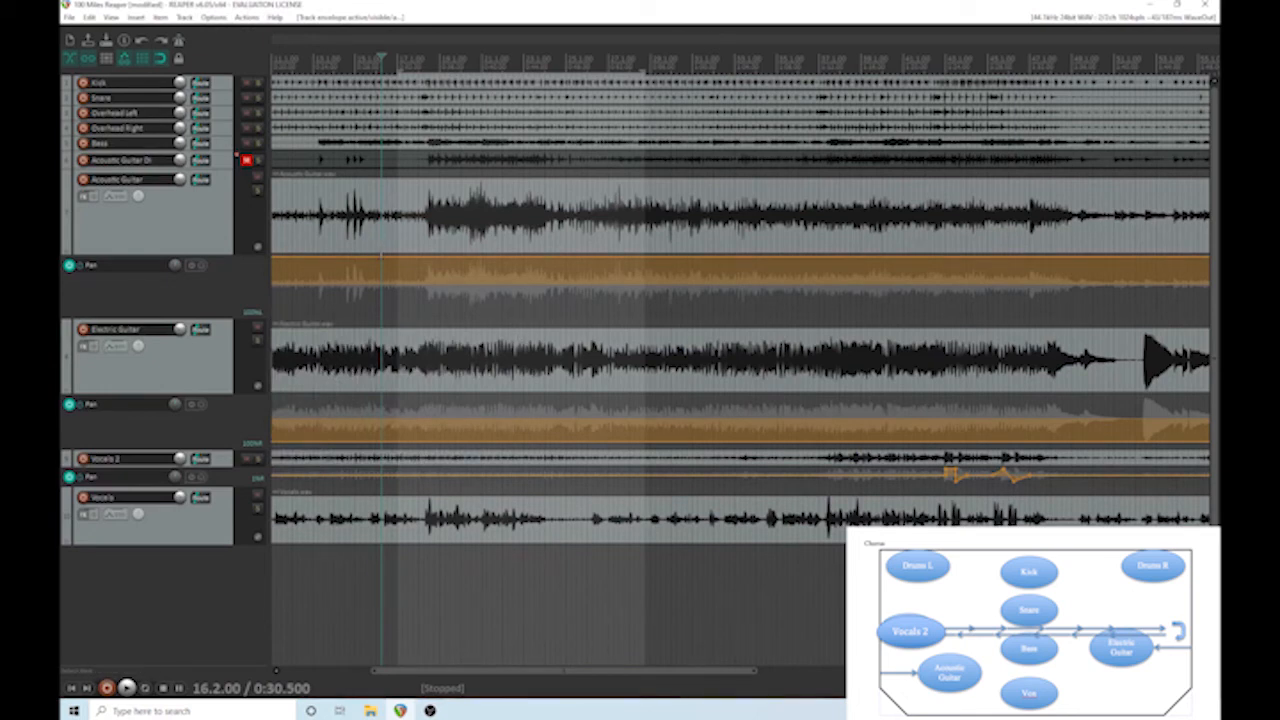
# Enlarge the pan envelope lanes of both guitars and play the section from 16.2.00.
pyautogui.click(222, 457)
pyautogui.moveTo(222, 447); pyautogui.dragTo(222, 524)
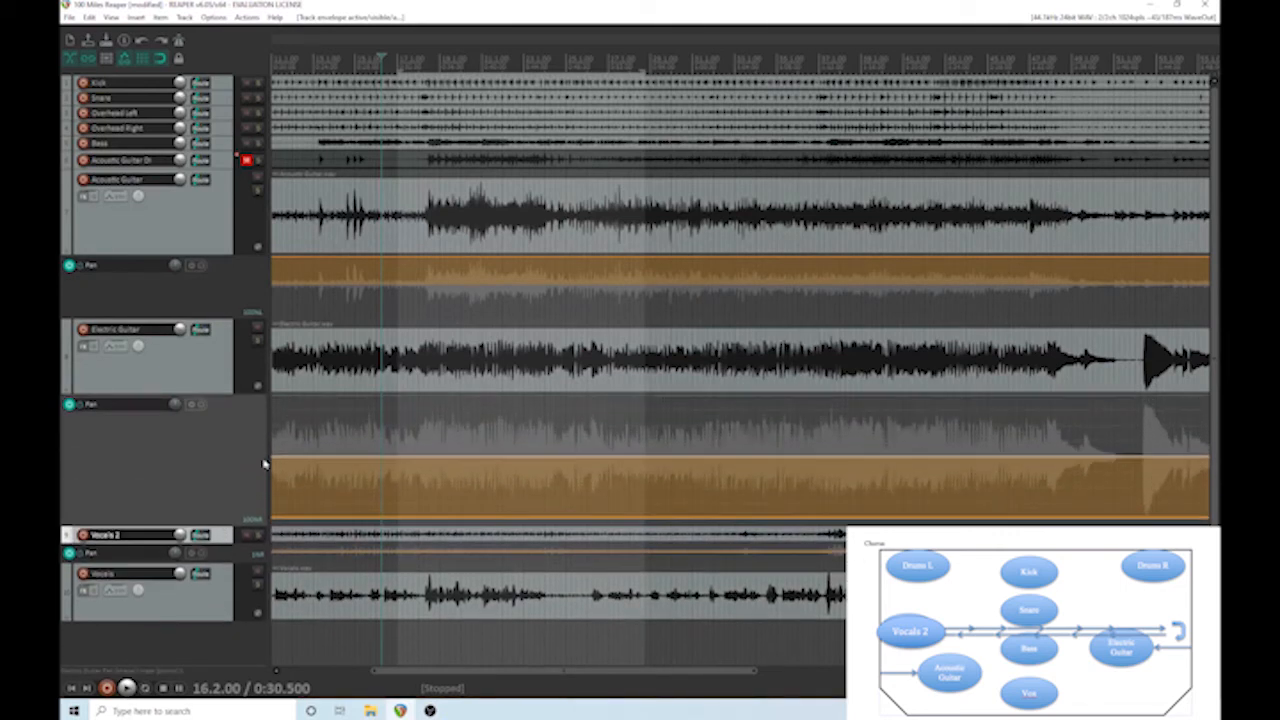
pyautogui.moveTo(219, 316); pyautogui.dragTo(219, 378)
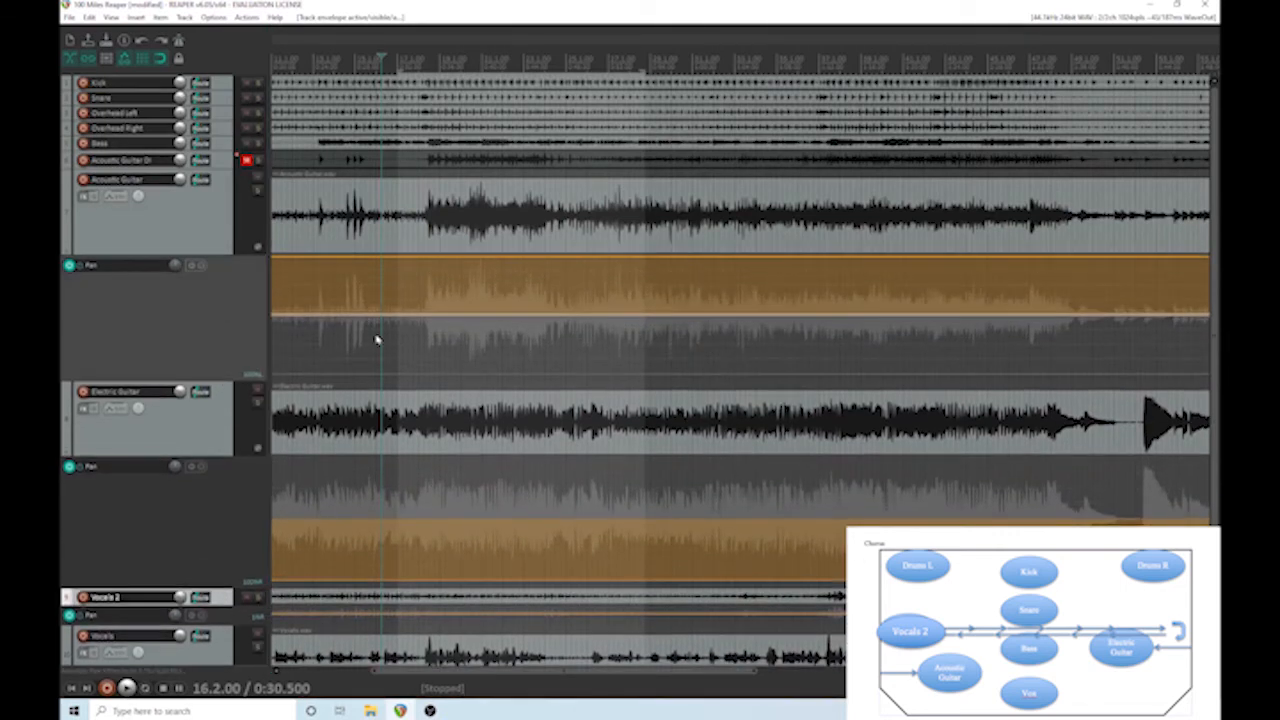
pyautogui.press('space')
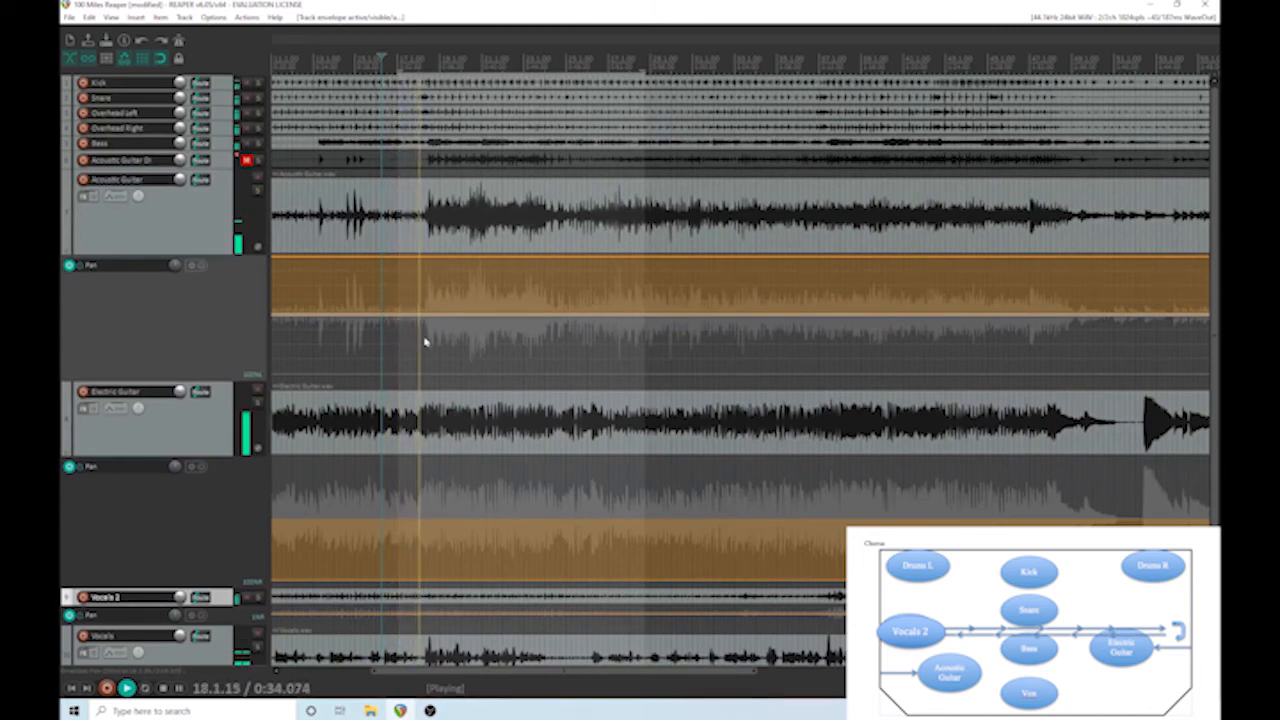
pyautogui.press('space')
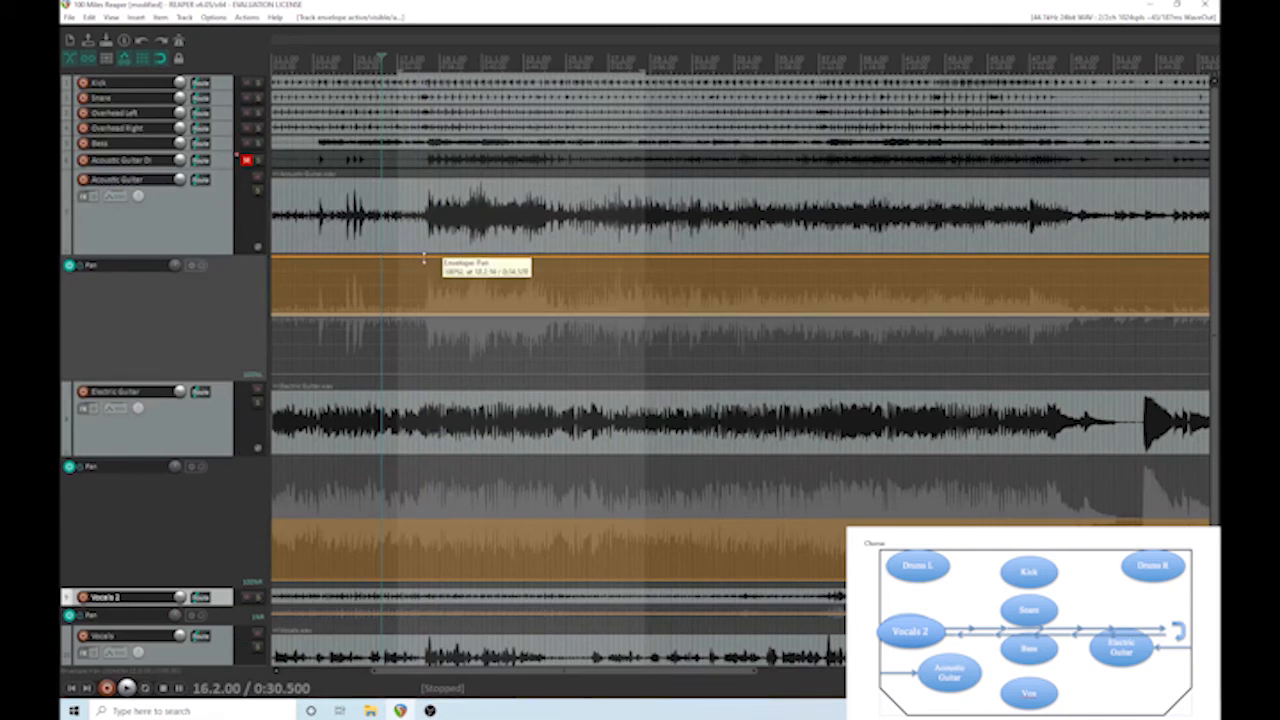
# Add Acoustic Guitar pan points at about 17.4 and 18.3, and ramp from full left to about 59% left at 18.3.00.
pyautogui.rightClick(424, 259)
pyautogui.click(489, 291)
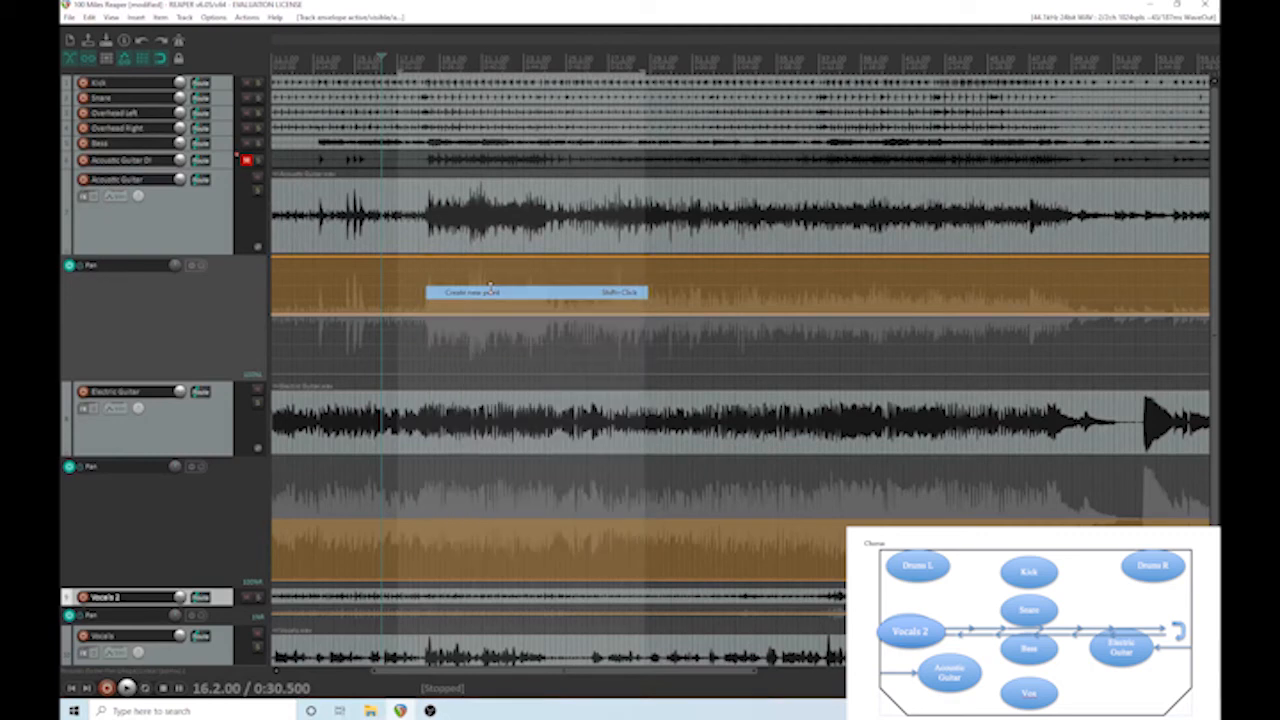
pyautogui.rightClick(414, 258)
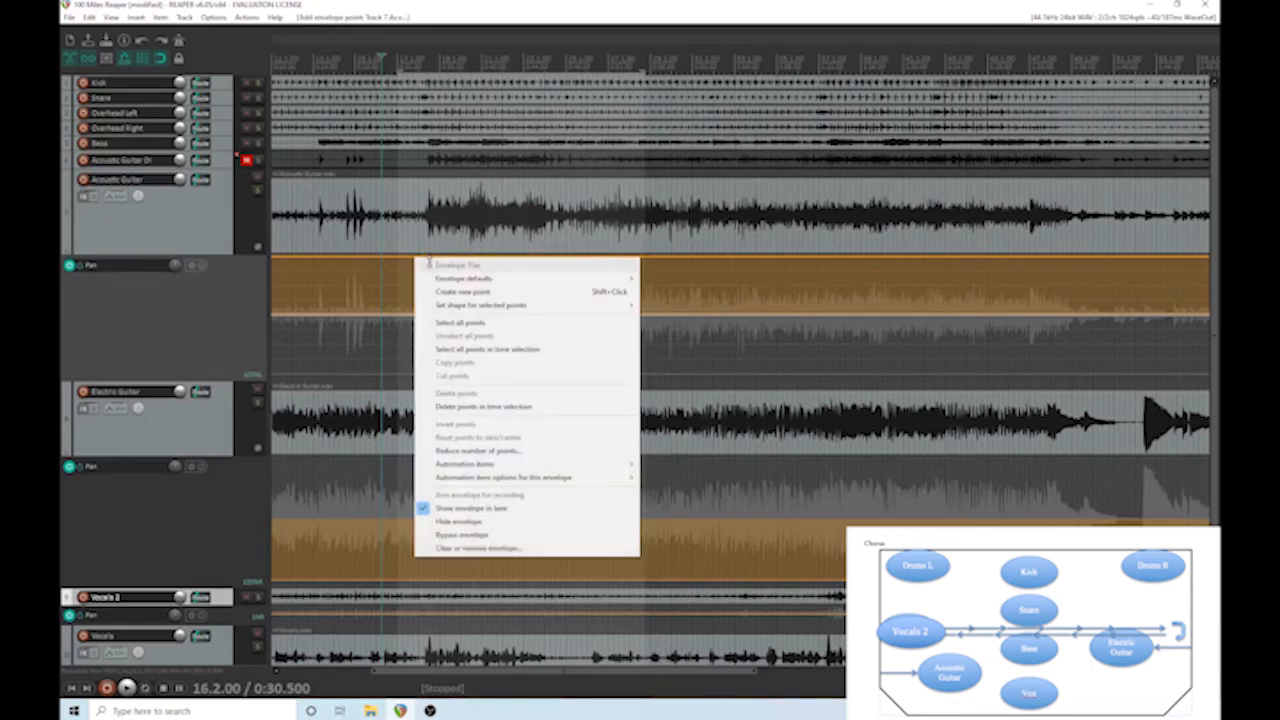
pyautogui.click(500, 293)
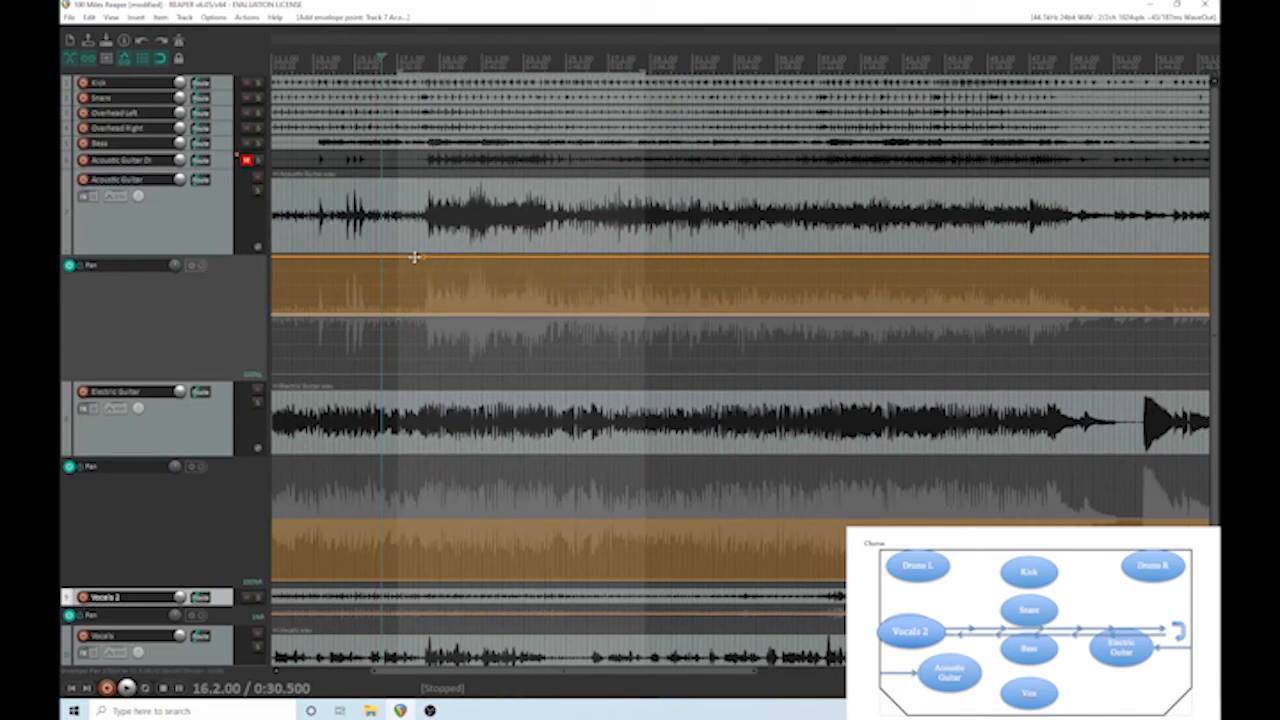
pyautogui.moveTo(421, 258); pyautogui.dragTo(425, 287)
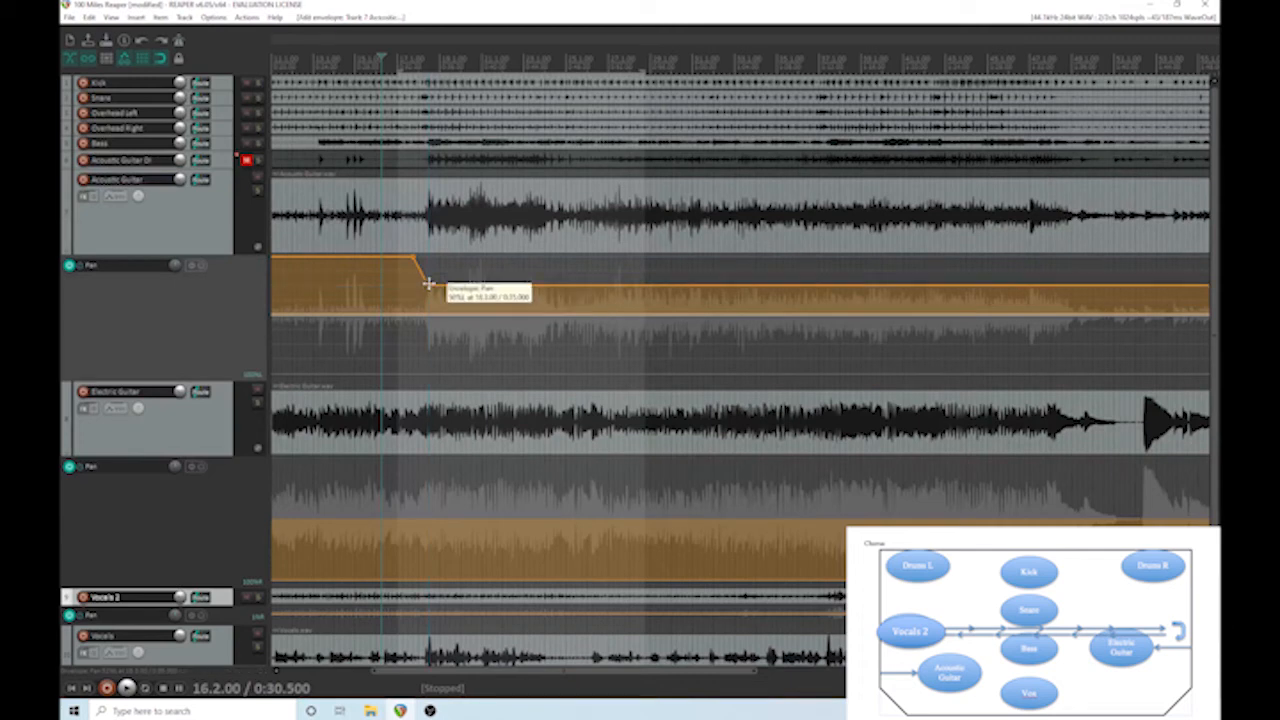
pyautogui.moveTo(428, 286); pyautogui.dragTo(427, 280)
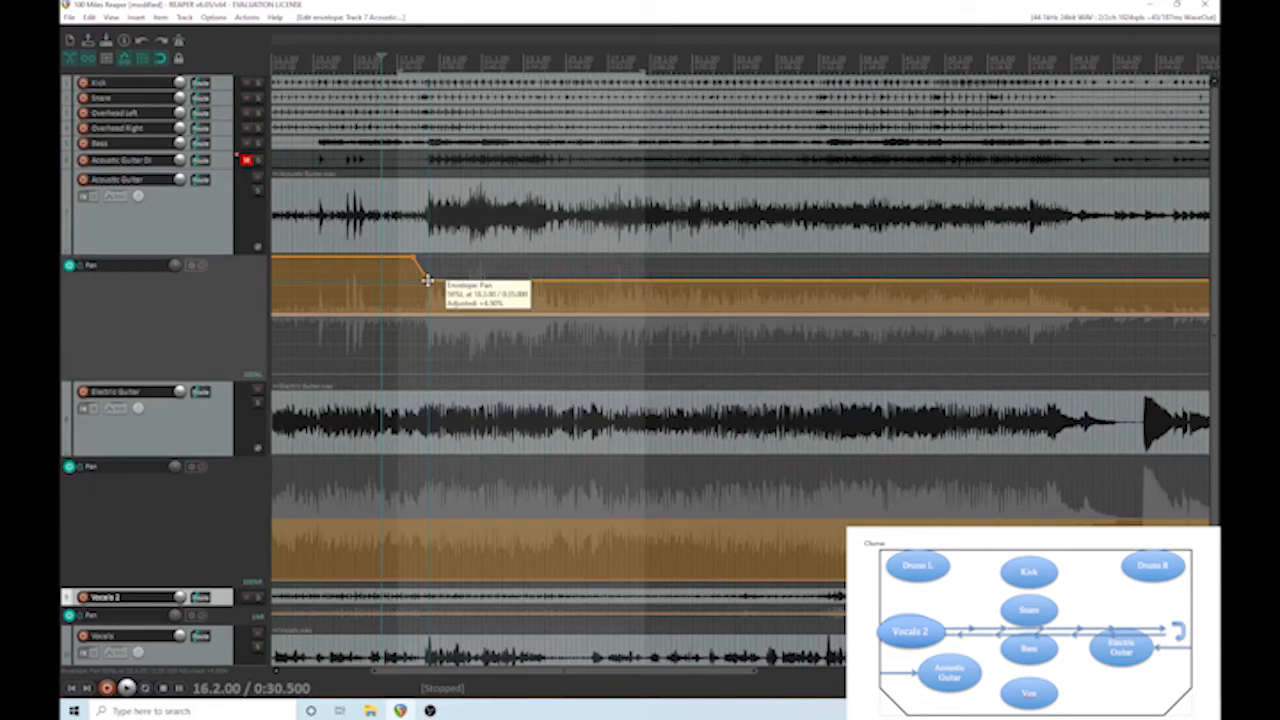
# Add Electric Guitar pan points at 17.4 and 18.3, and ramp from full right to about 60% right at 18.3.00.
pyautogui.click(413, 576)
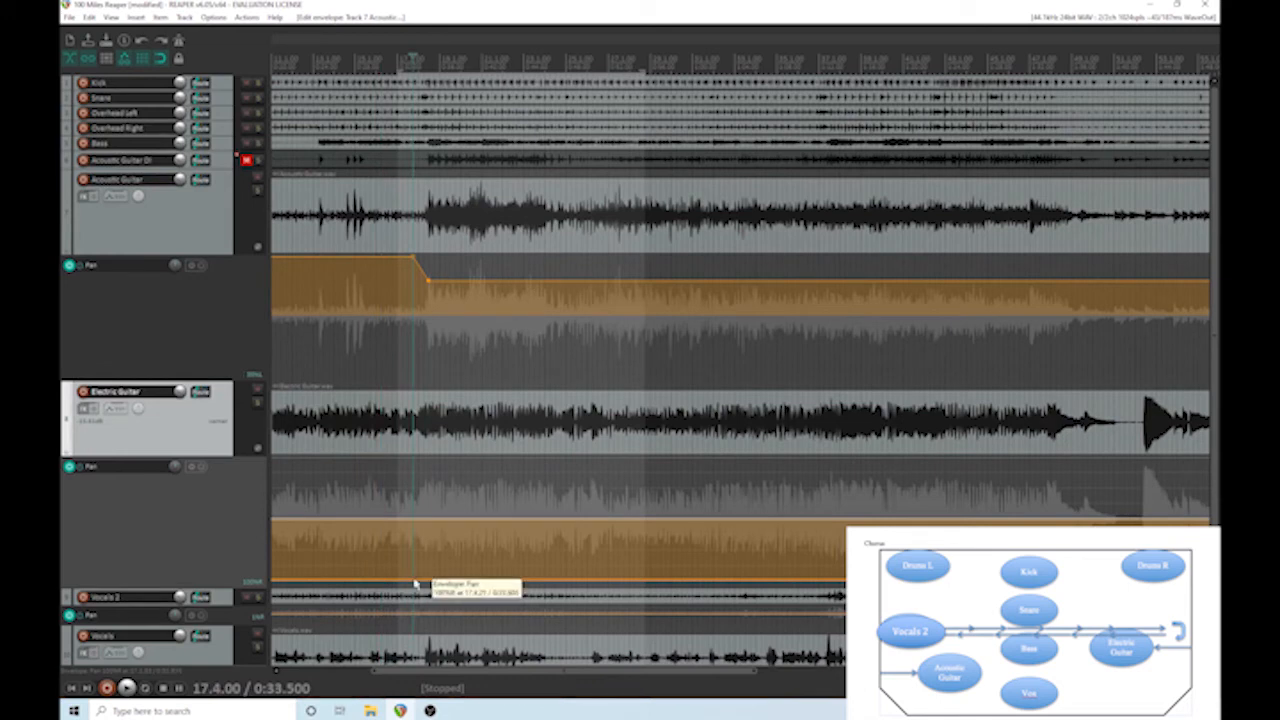
pyautogui.rightClick(413, 587)
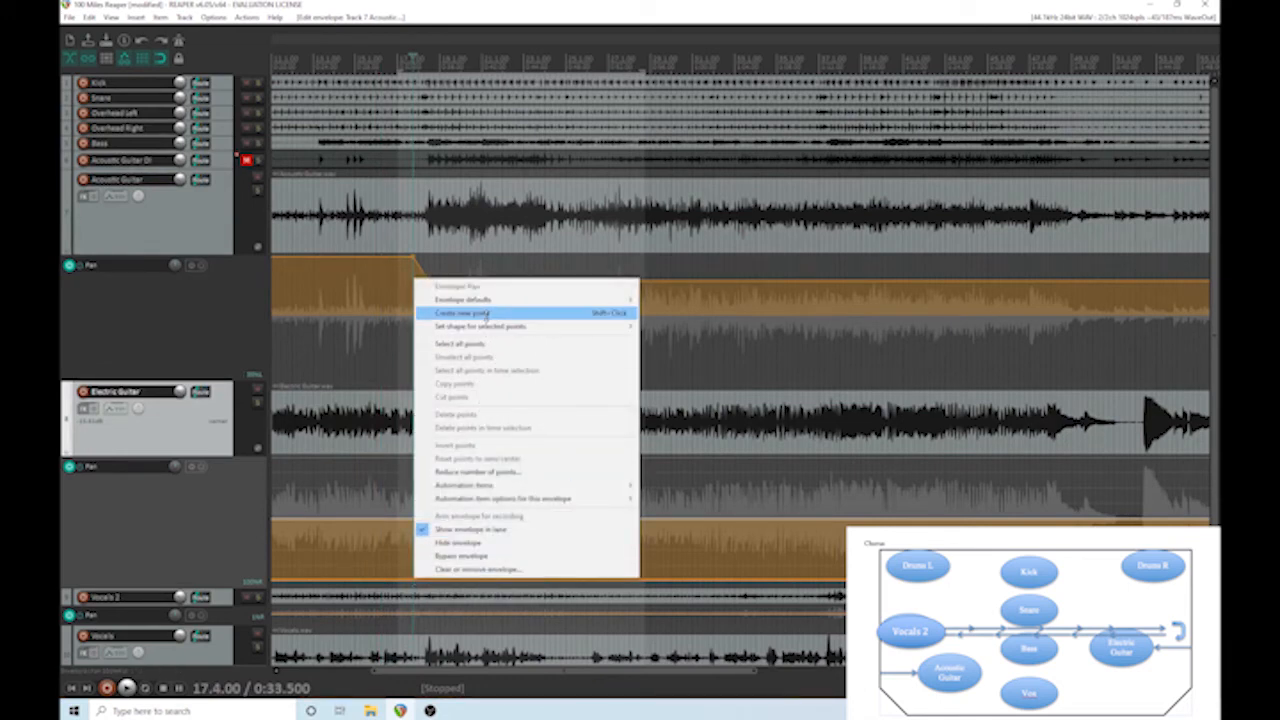
pyautogui.click(468, 313)
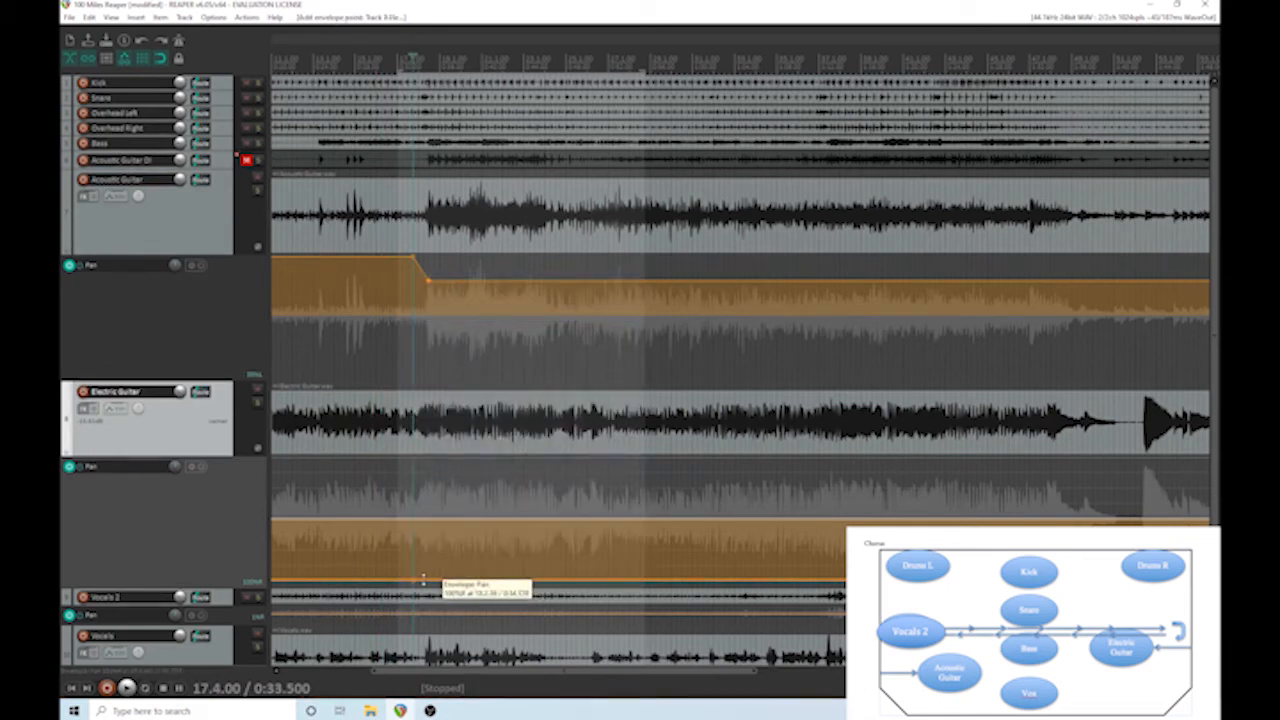
pyautogui.click(422, 577)
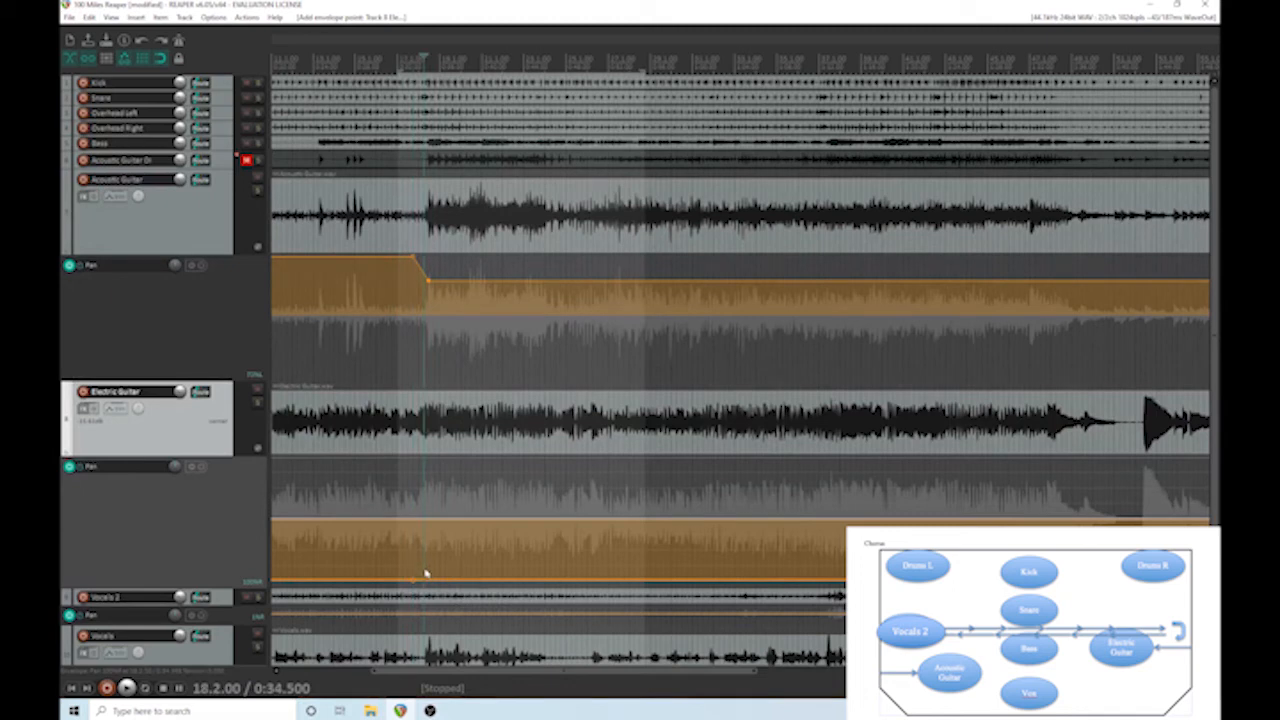
pyautogui.click(429, 570)
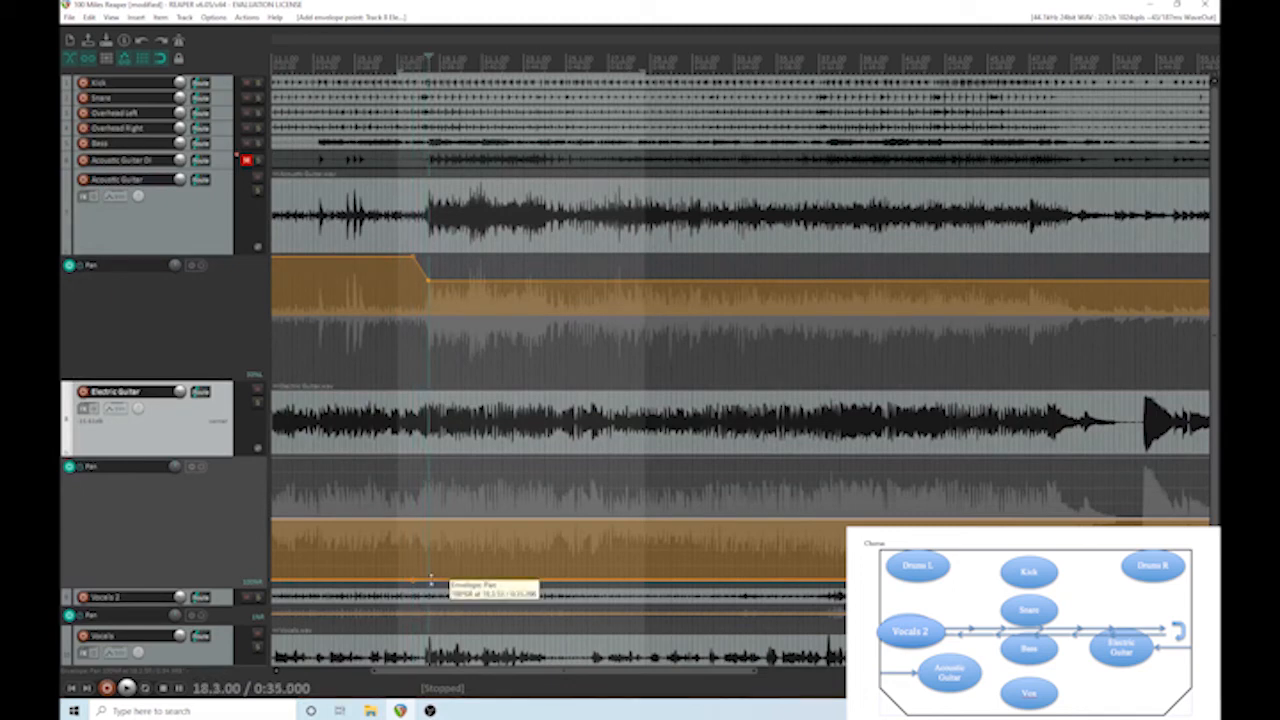
pyautogui.rightClick(430, 582)
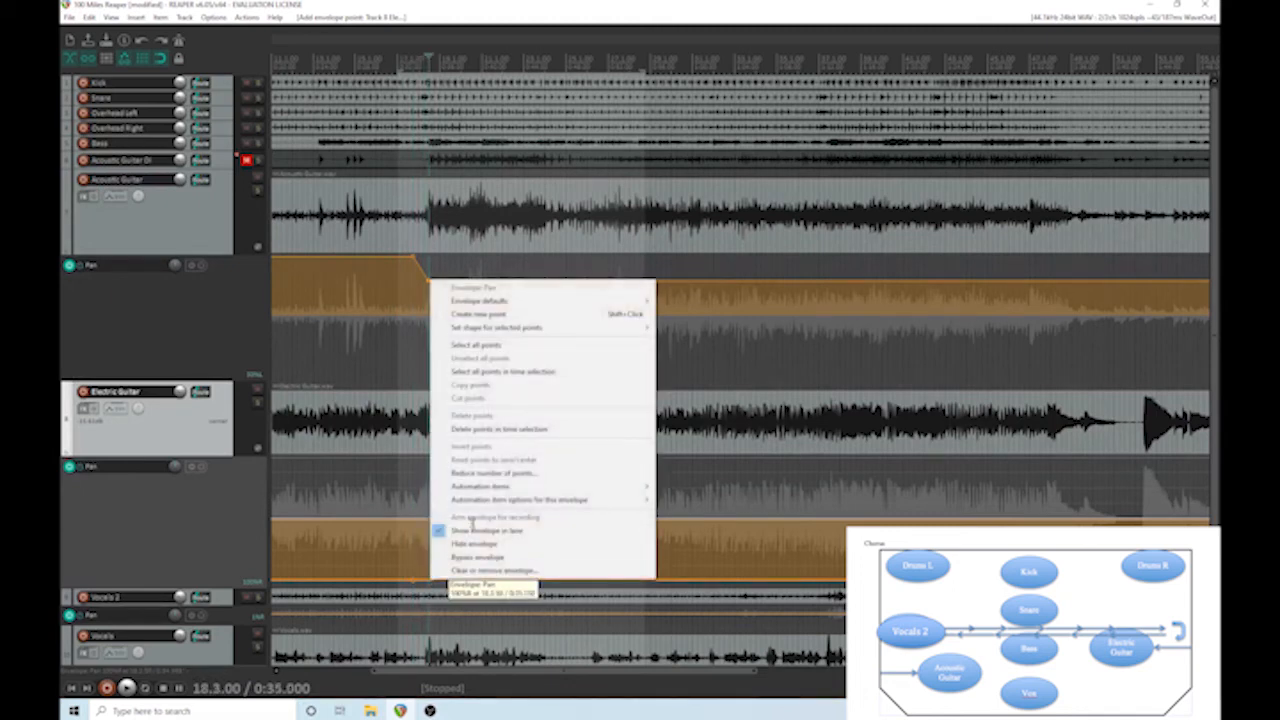
pyautogui.click(490, 314)
pyautogui.moveTo(430, 582); pyautogui.dragTo(429, 556)
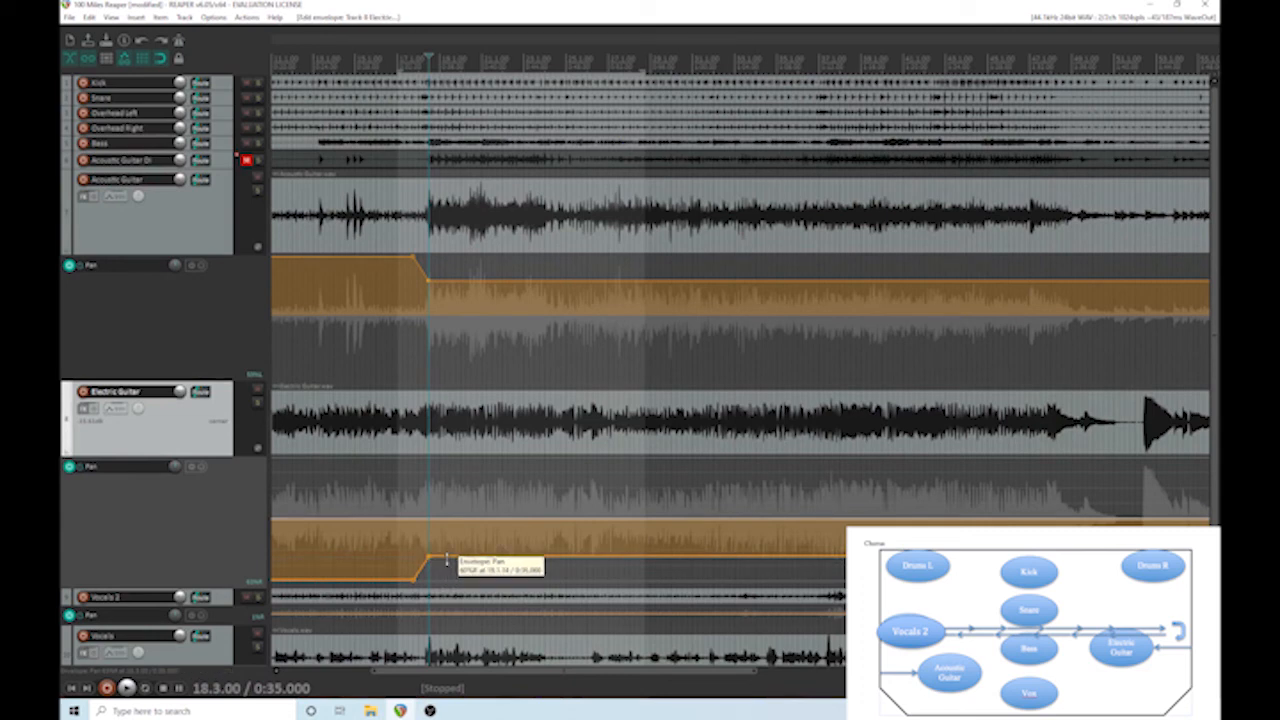
# Play the full mix from 17.1.00 to hear both guitars move inward.
pyautogui.click(397, 294)
pyautogui.press('space')
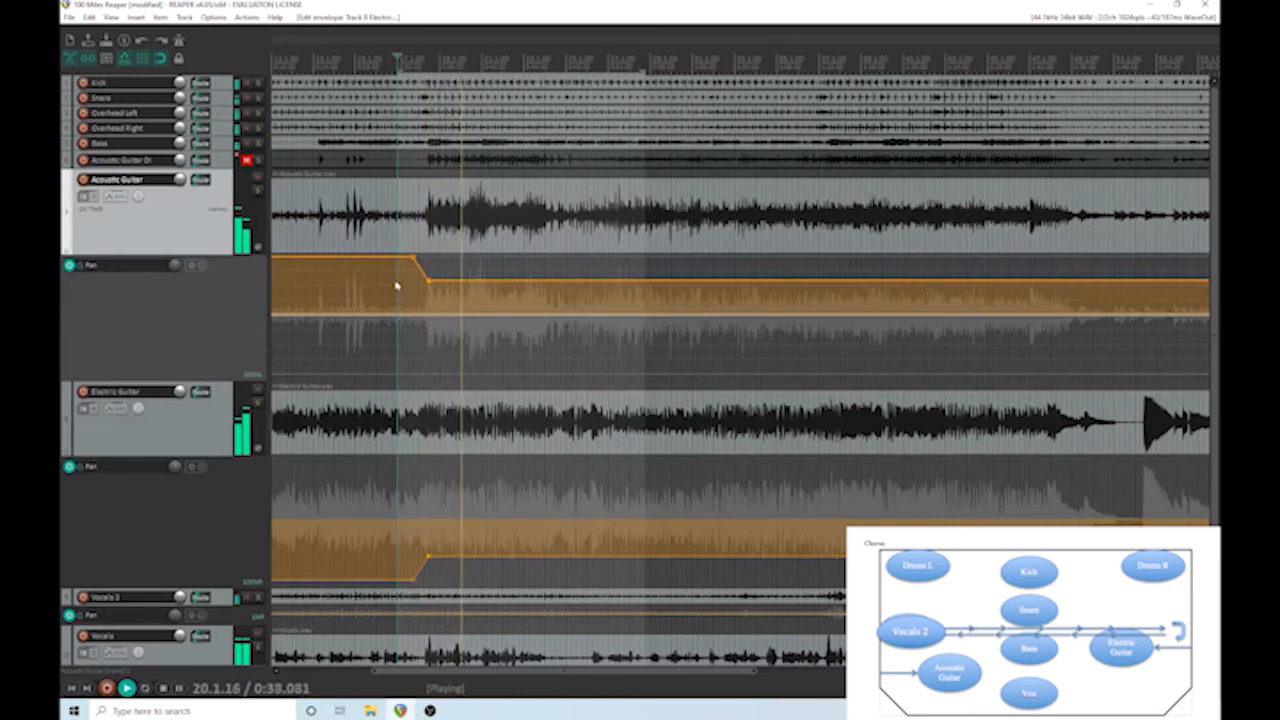
pyautogui.press('space')
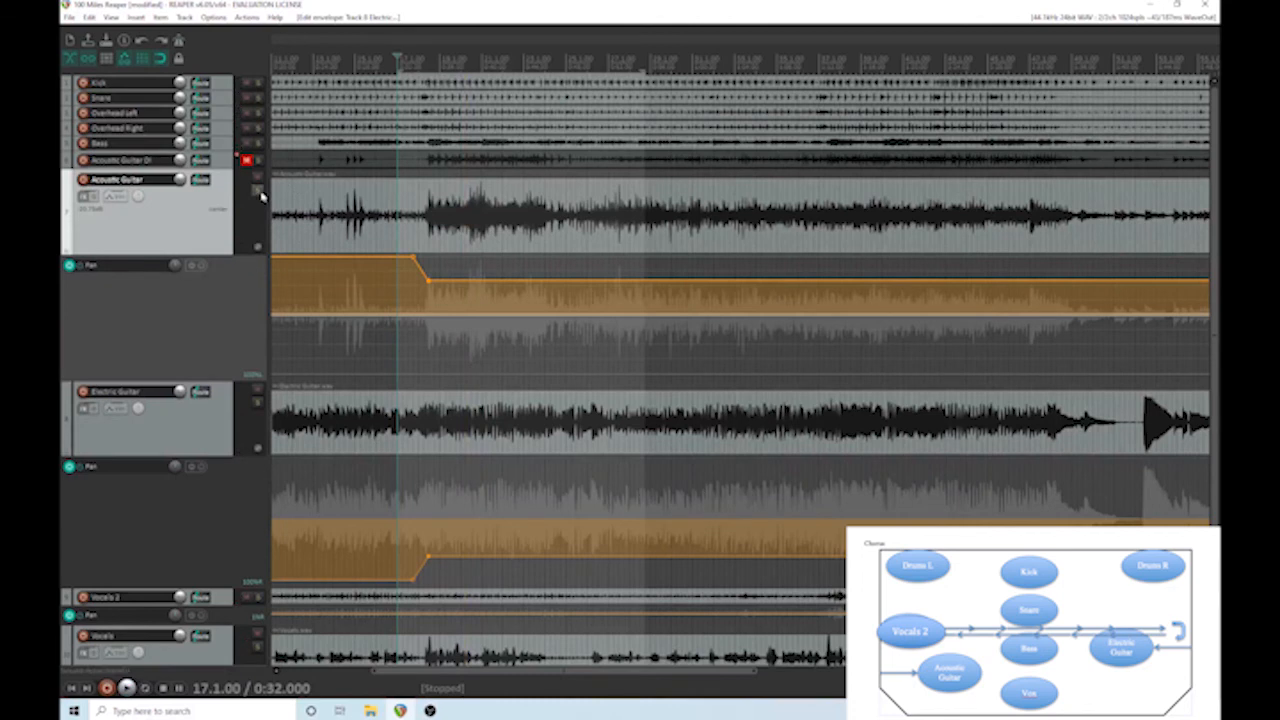
# Solo the Acoustic Guitar and Electric Guitar, listen to their panning from 16.3.00, and unsolo both.
pyautogui.click(257, 190)
pyautogui.click(258, 402)
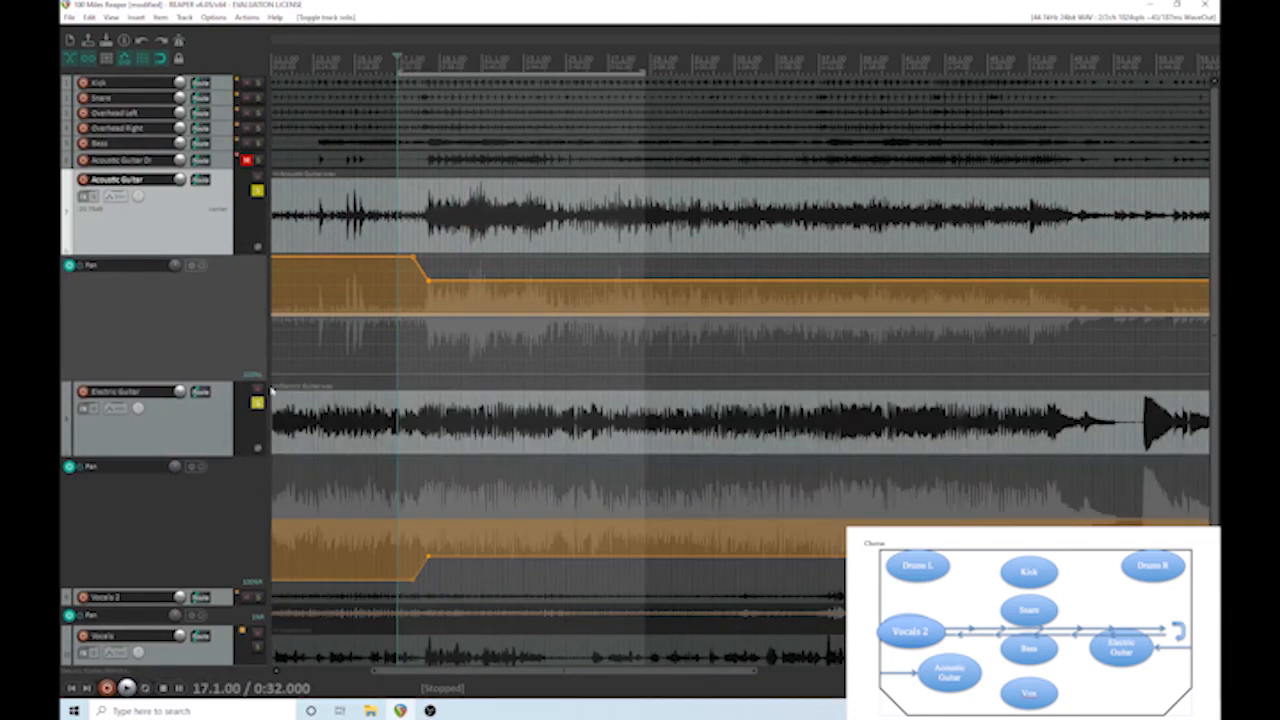
pyautogui.click(387, 330)
pyautogui.press('space')
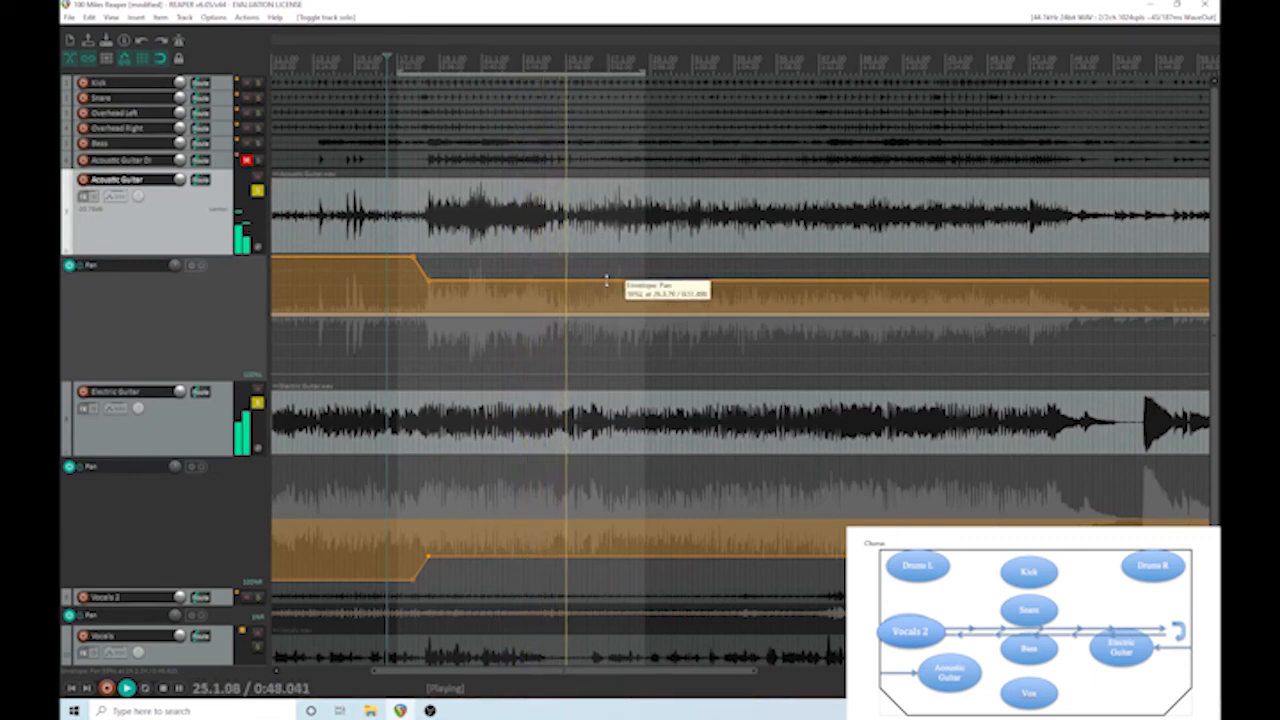
pyautogui.press('space')
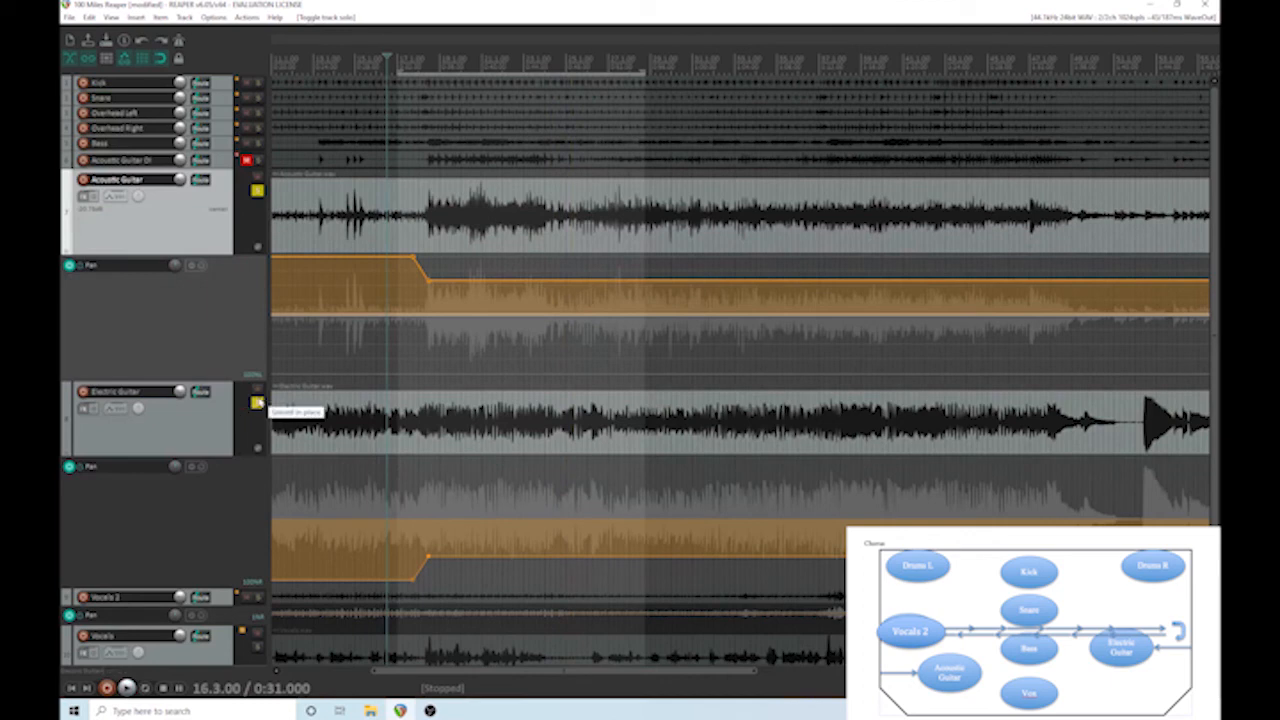
pyautogui.click(257, 403)
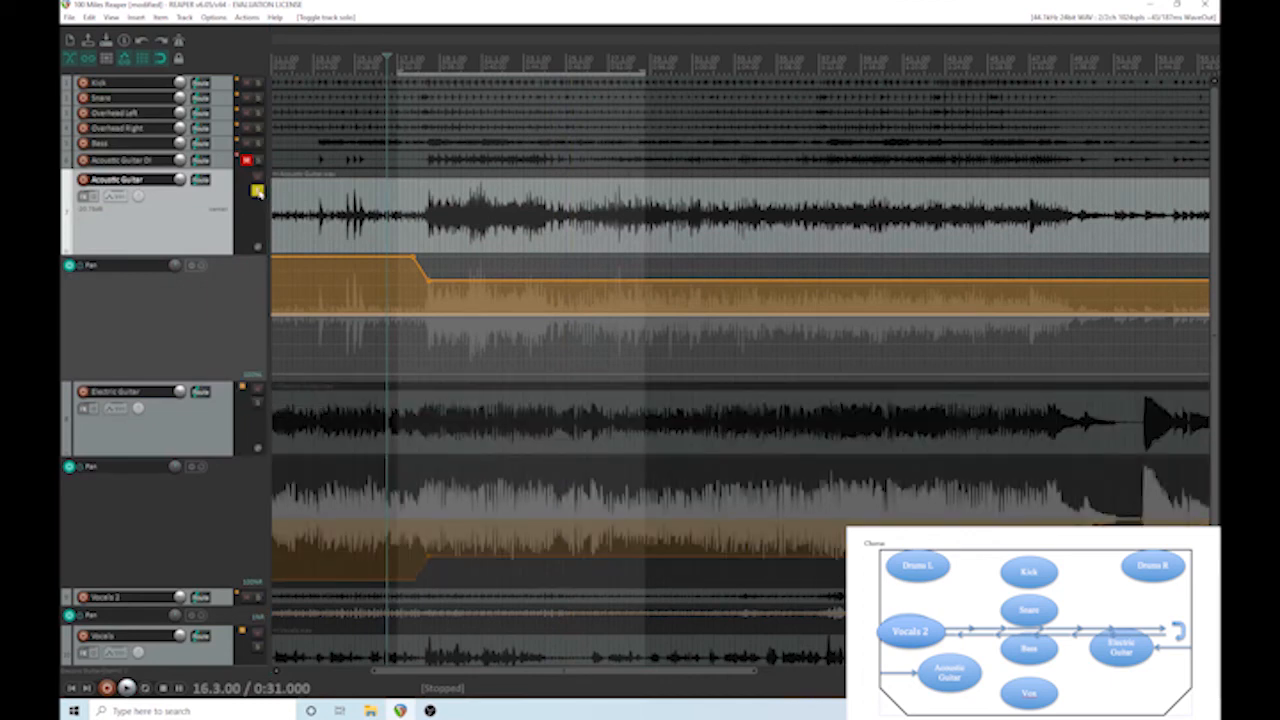
pyautogui.click(257, 190)
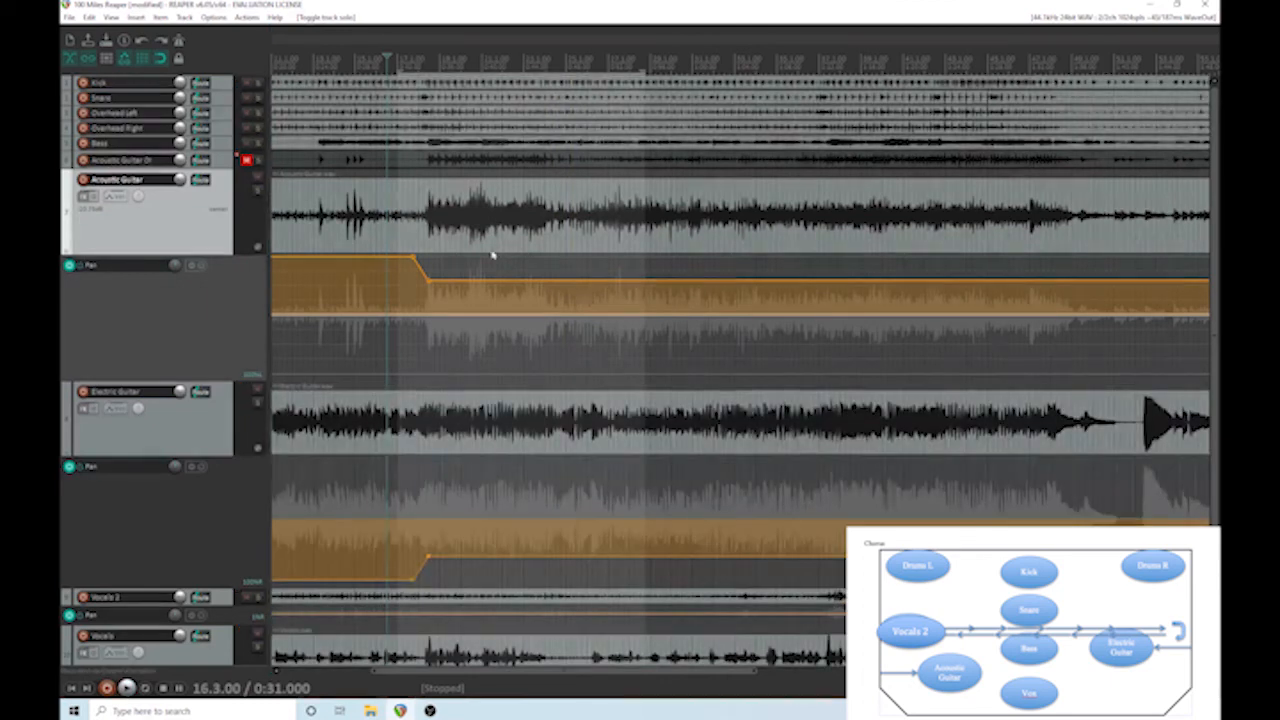
# Play the full mix around bar 25 to locate the end of the chorus, and place the cursor at 26.1.00.
pyautogui.click(622, 485)
pyautogui.press('space')
pyautogui.click(567, 485)
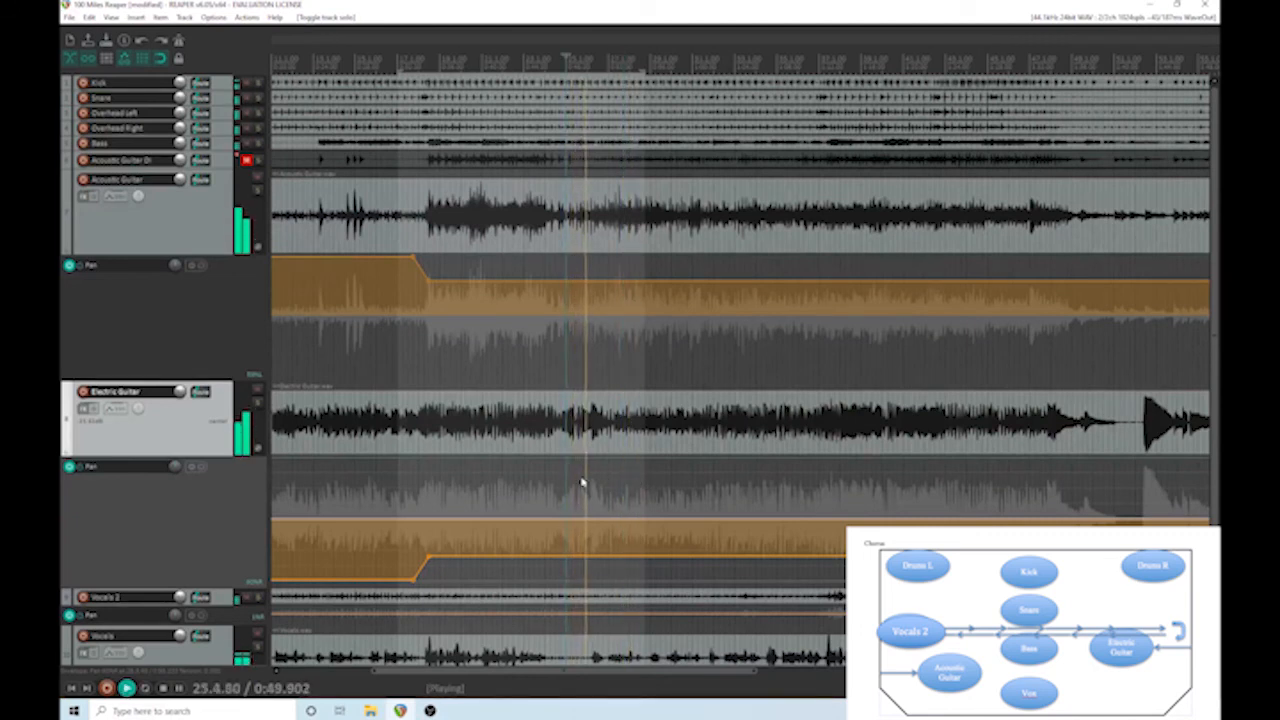
pyautogui.click(587, 482)
pyautogui.press('space')
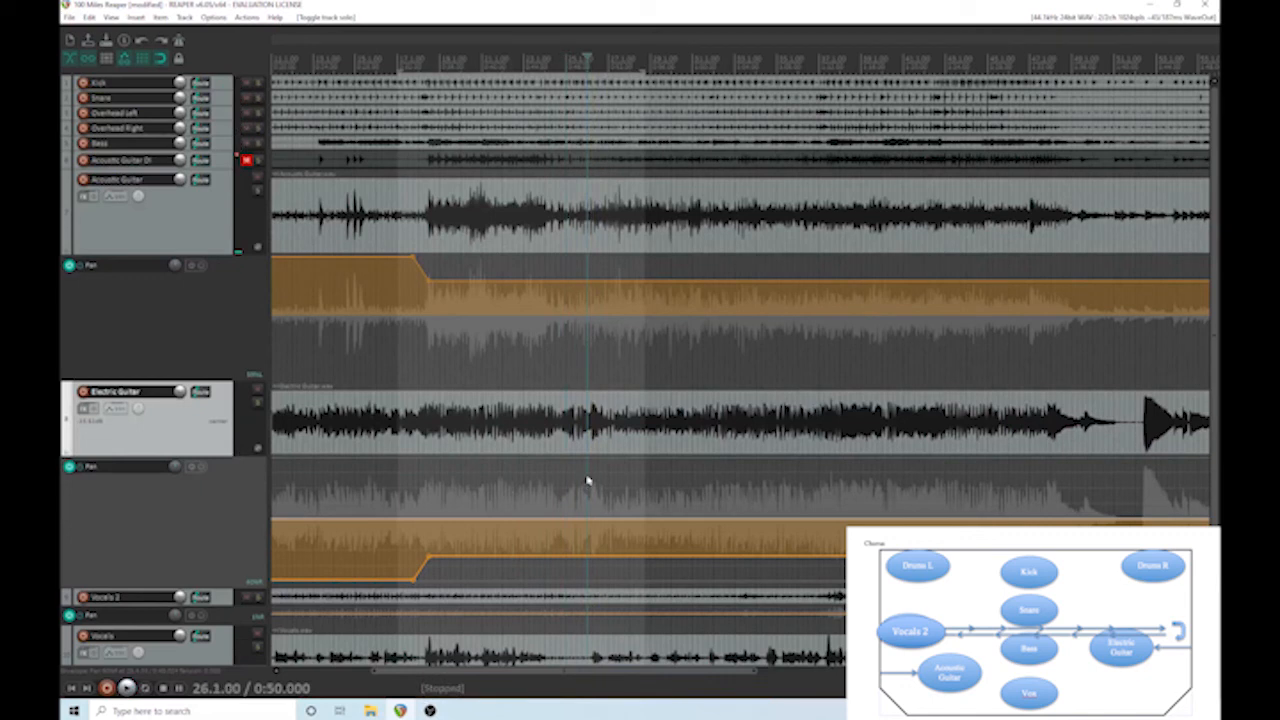
# Add Electric Guitar pan points at about 26.1 and 26.3, and return the pan to full right at about 26.2.00.
pyautogui.click(592, 484)
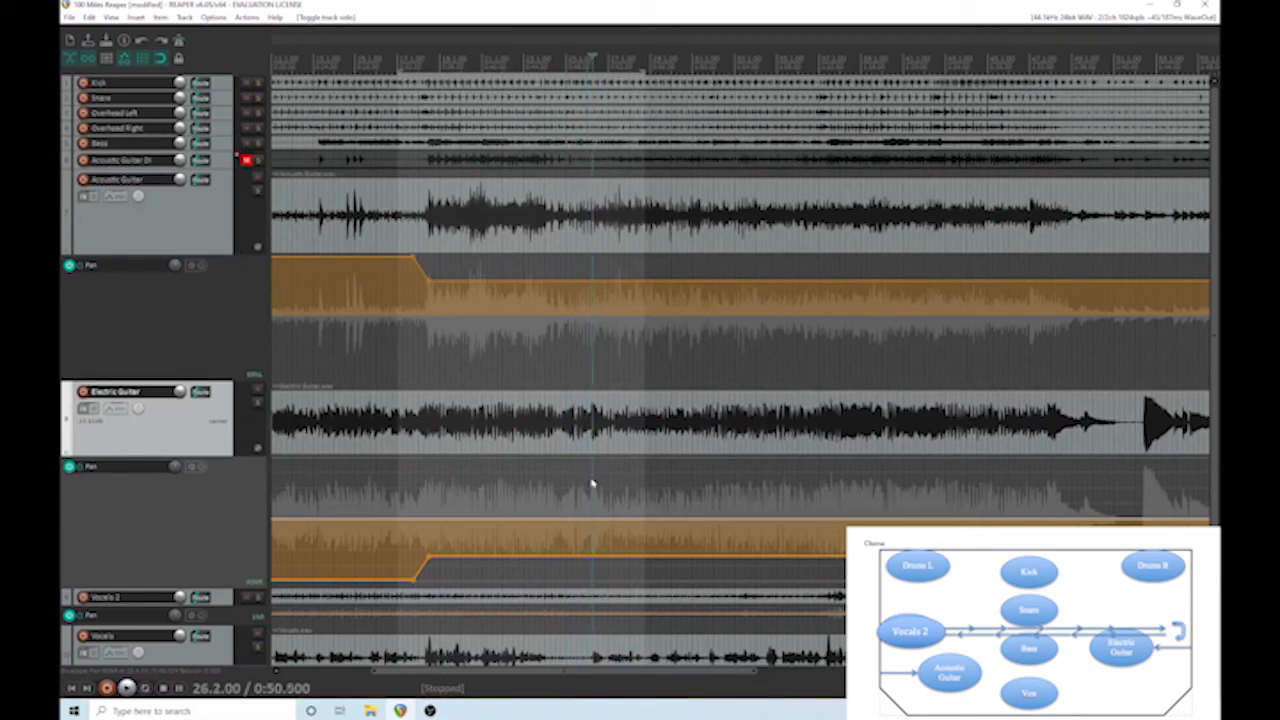
pyautogui.keyDown('shift'); pyautogui.click(588, 557); pyautogui.keyUp('shift')
pyautogui.keyDown('shift'); pyautogui.click(598, 557); pyautogui.keyUp('shift')
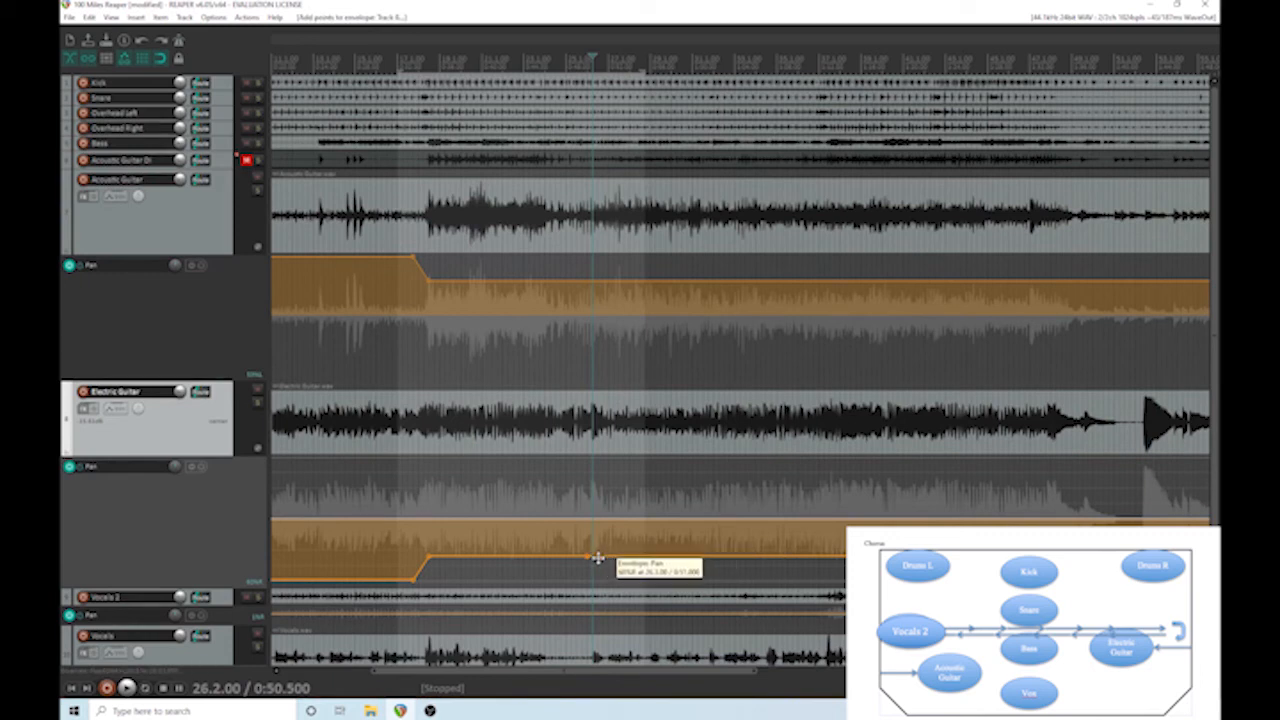
pyautogui.moveTo(597, 557)
pyautogui.mouseDown()
pyautogui.moveTo(596, 578)
pyautogui.moveTo(589, 568)
pyautogui.mouseUp()
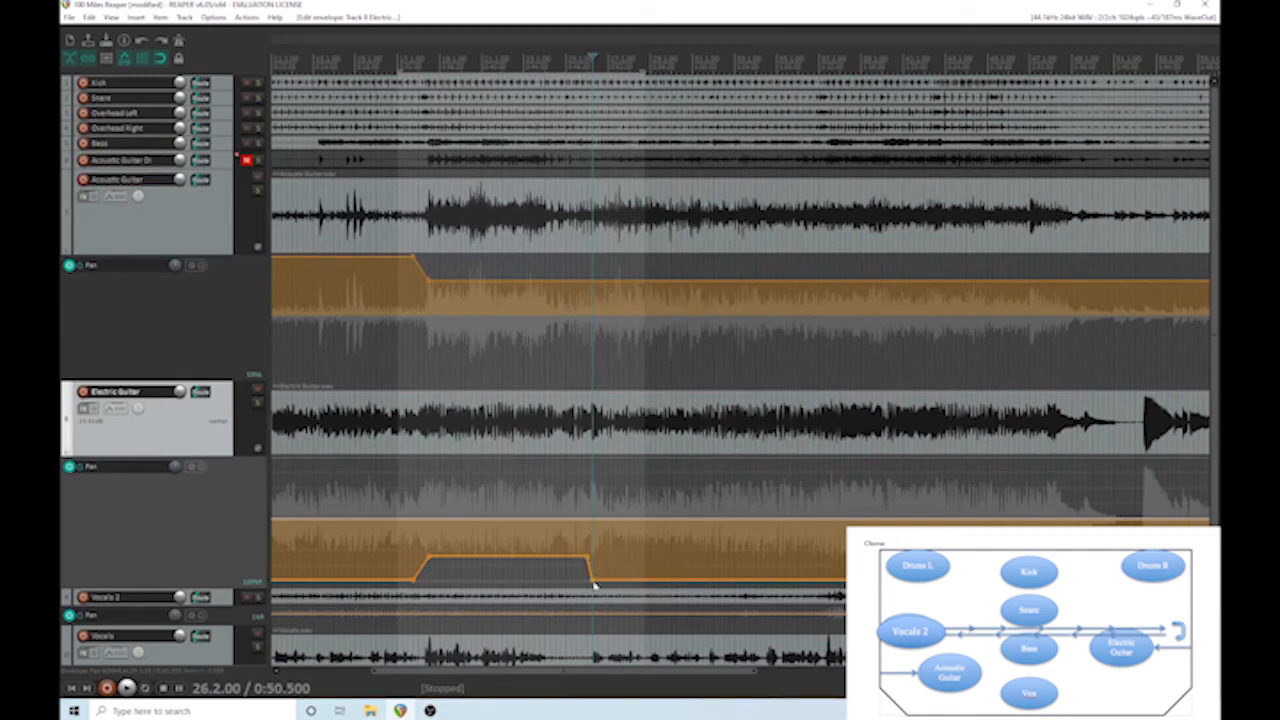
# Add Acoustic Guitar pan points at about 26.1 and 26.3, and return the pan to full left at 26.3.00.
pyautogui.click(585, 293)
pyautogui.click(584, 291)
pyautogui.click(588, 290)
pyautogui.keyDown('shift'); pyautogui.click(588, 281); pyautogui.keyUp('shift')
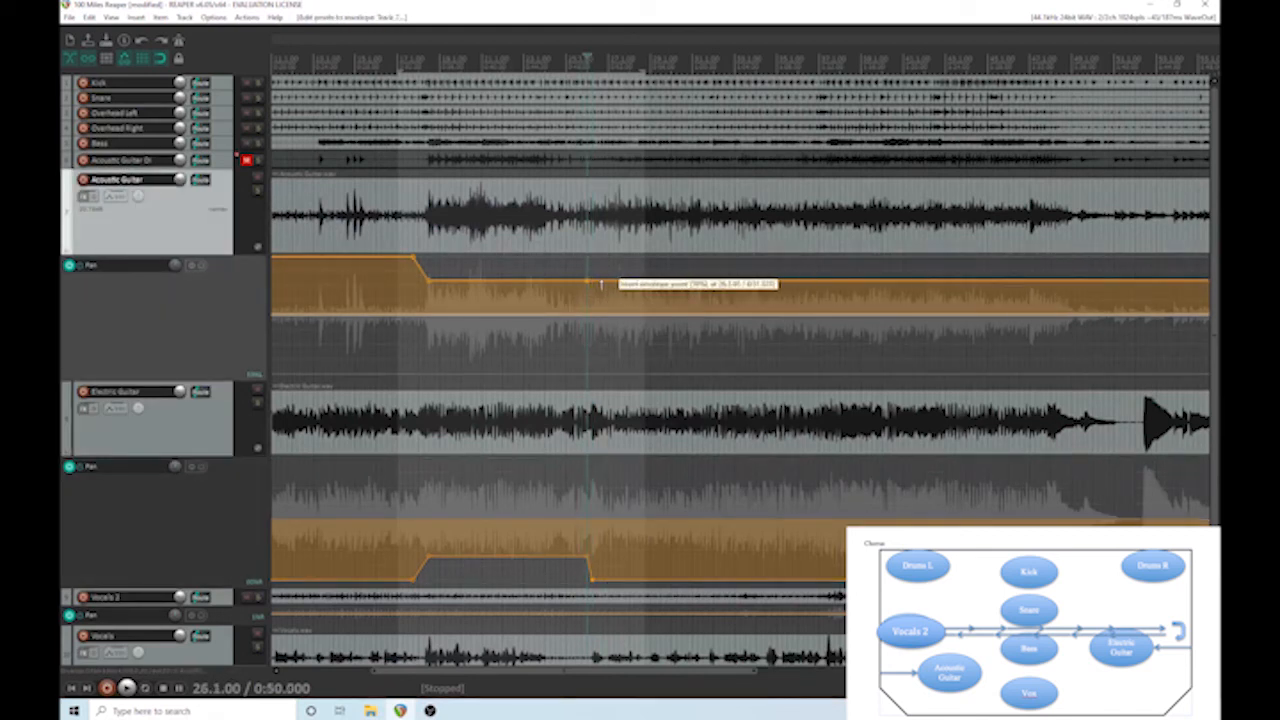
pyautogui.click(600, 283)
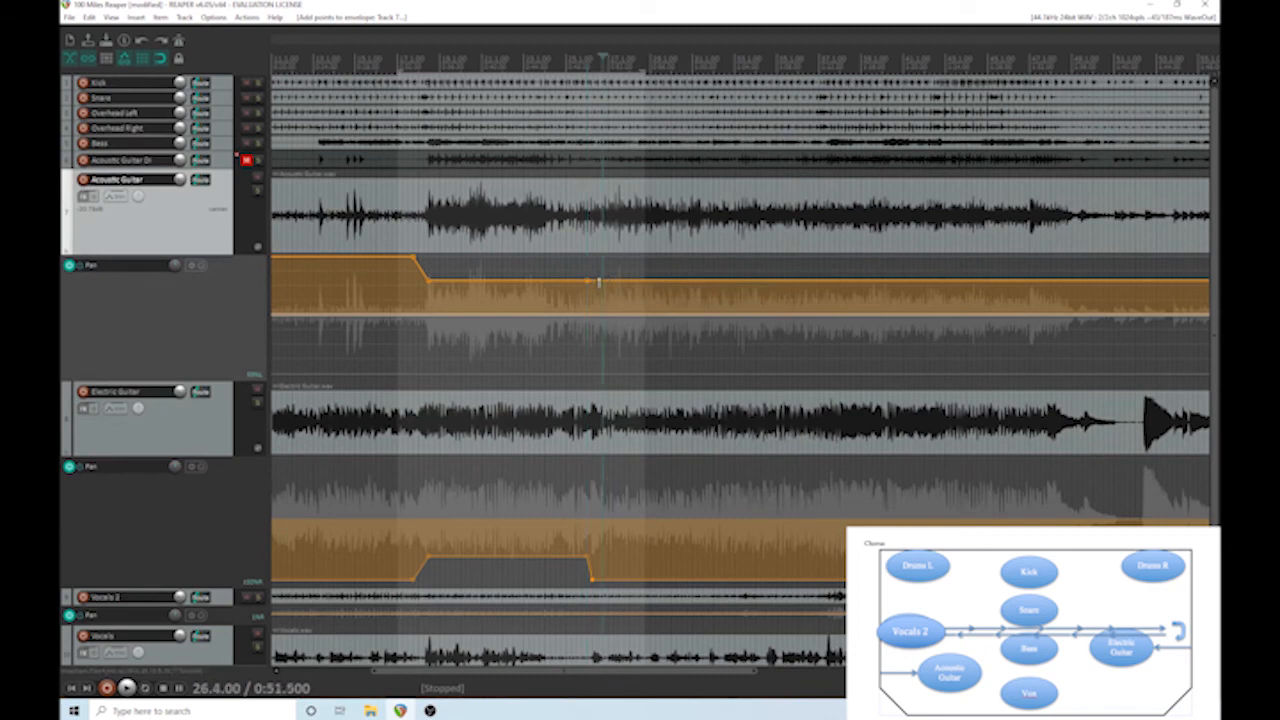
pyautogui.moveTo(600, 283); pyautogui.dragTo(600, 258)
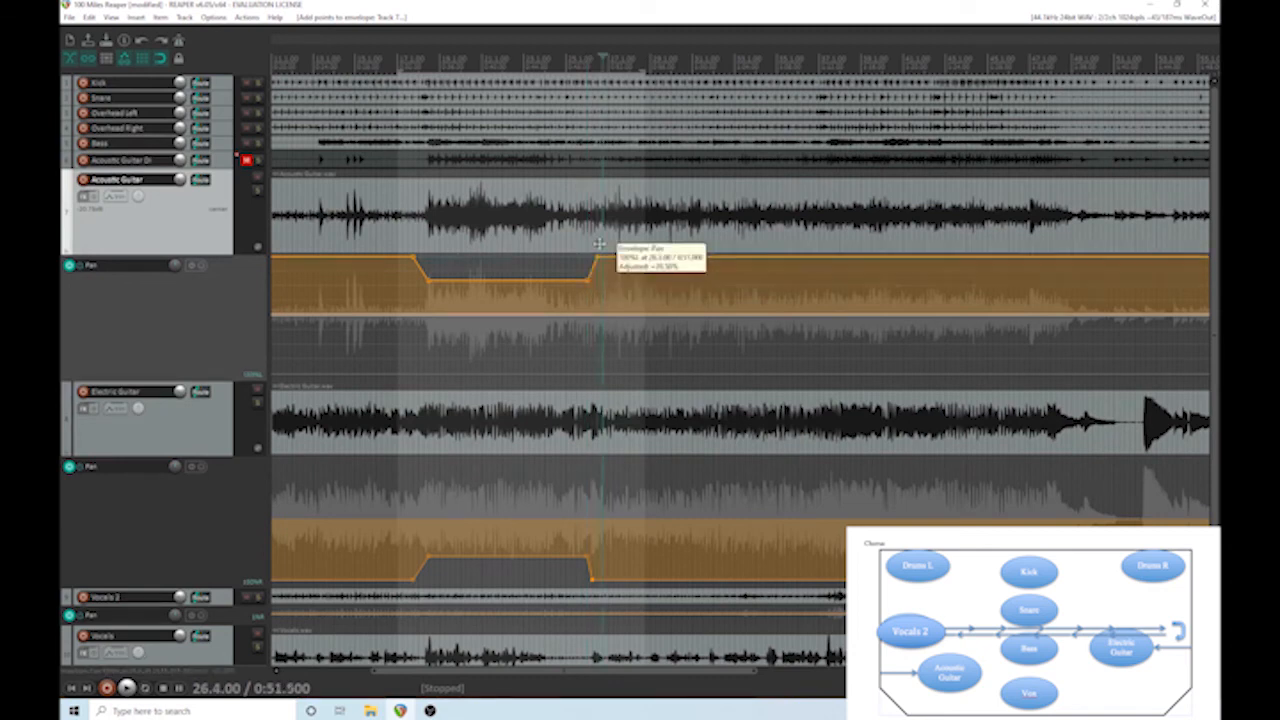
# Play the full mix from 25.4.00 to hear both guitars return to the sides.
pyautogui.click(581, 293)
pyautogui.press('space')
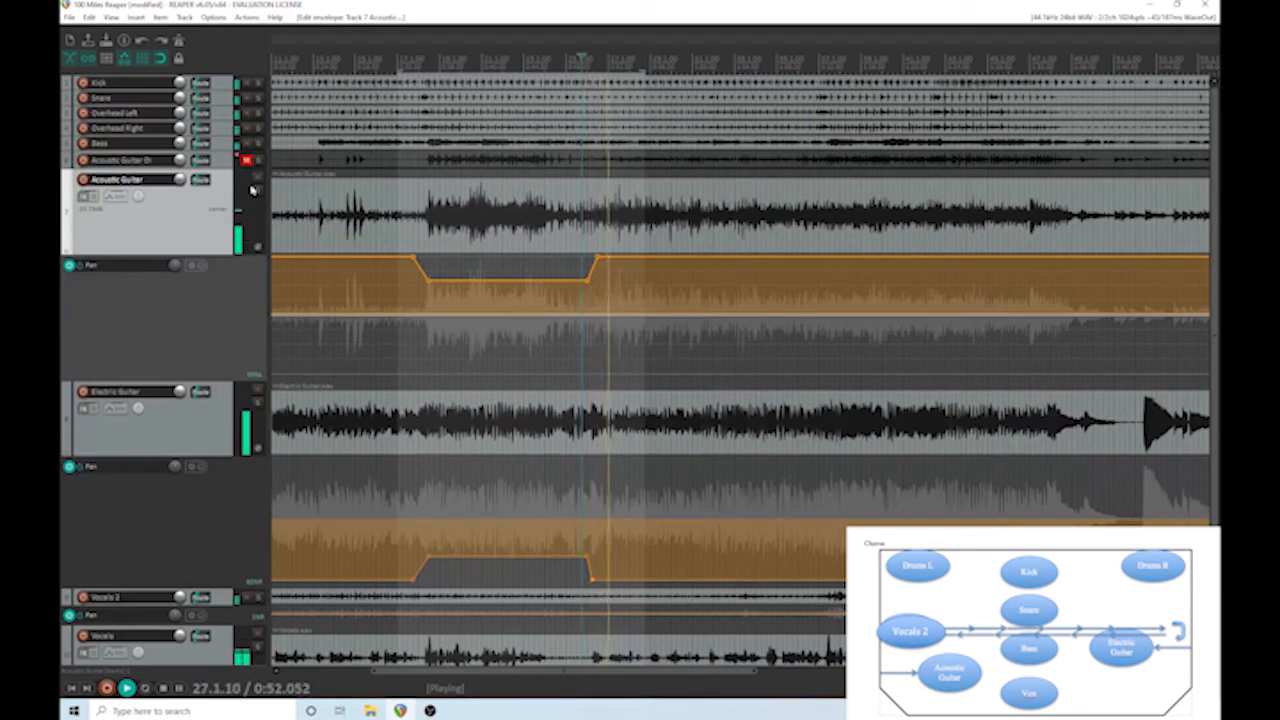
pyautogui.press('space')
# Solo the Acoustic Guitar and Electric Guitar and listen to their outward pan move from 24.4.00.
pyautogui.click(257, 190)
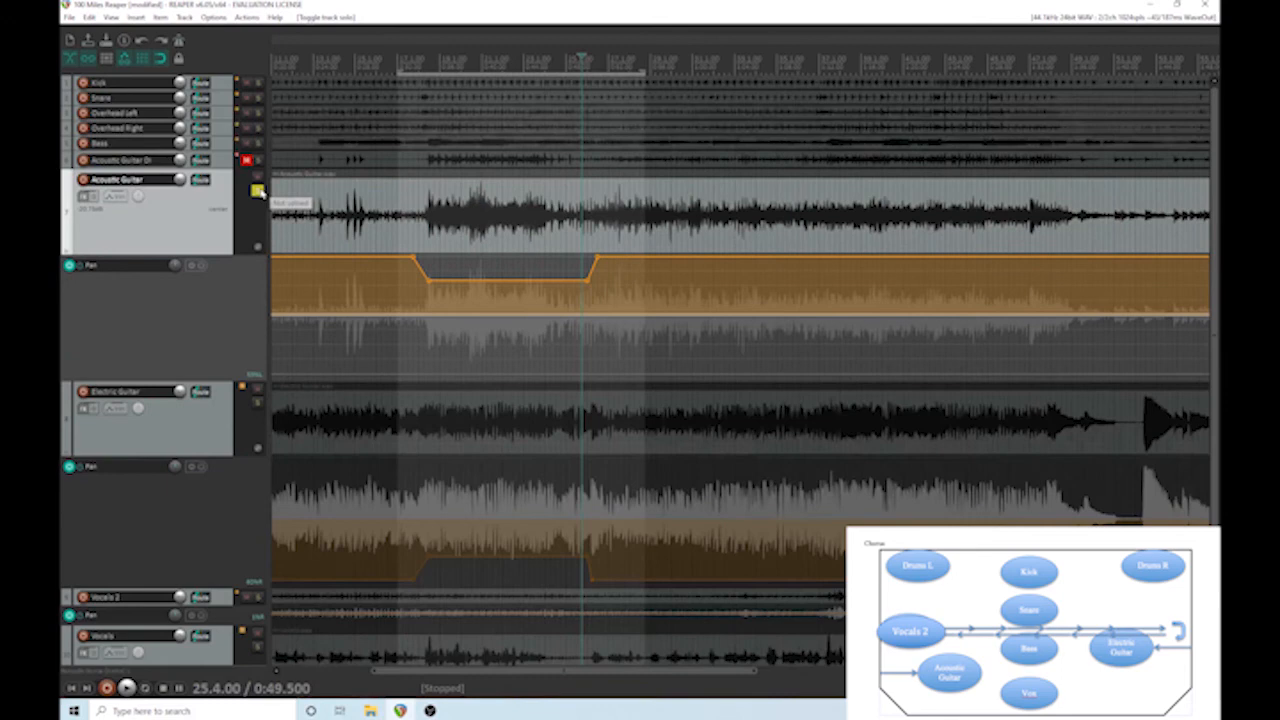
pyautogui.click(256, 401)
pyautogui.click(558, 293)
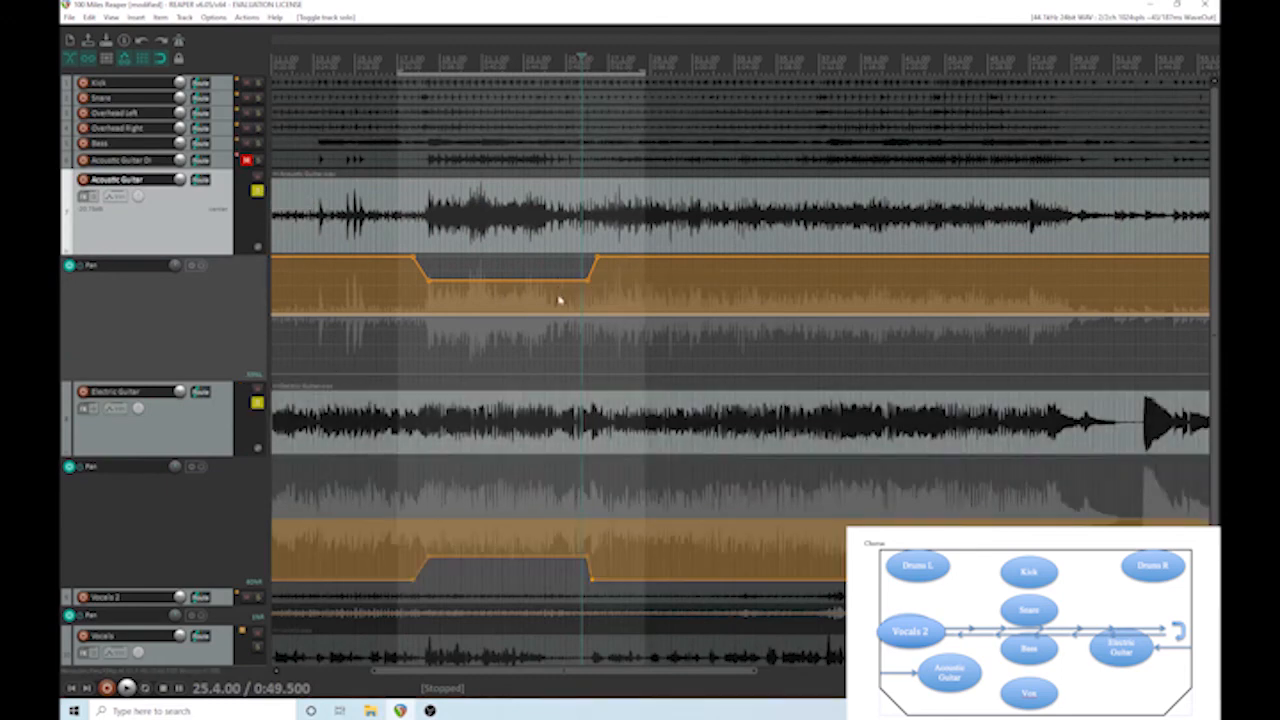
pyautogui.press('space')
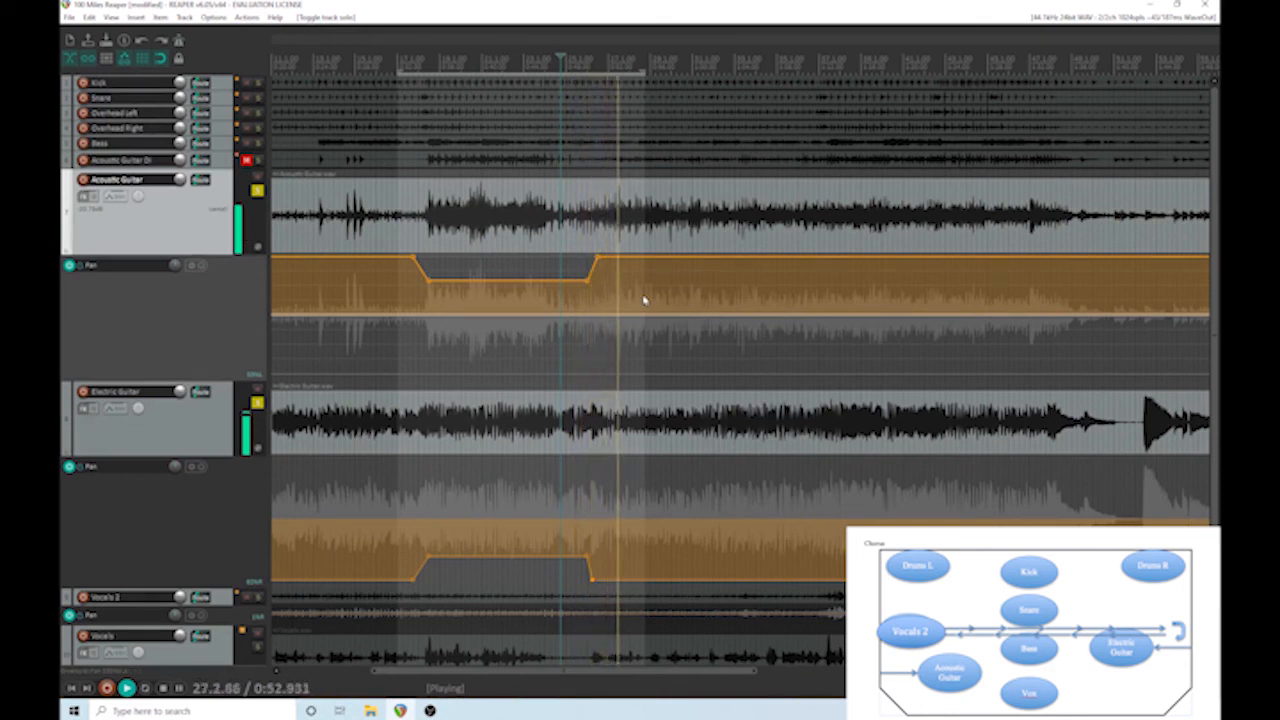
pyautogui.press('space')
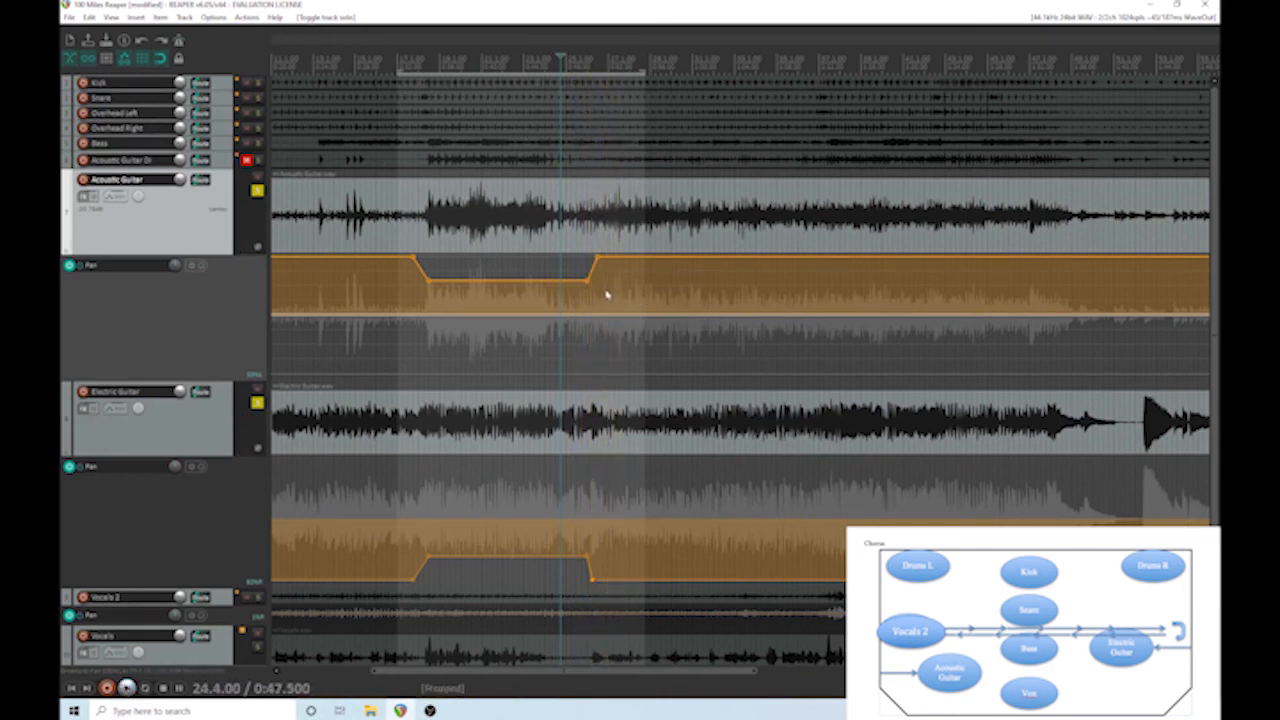